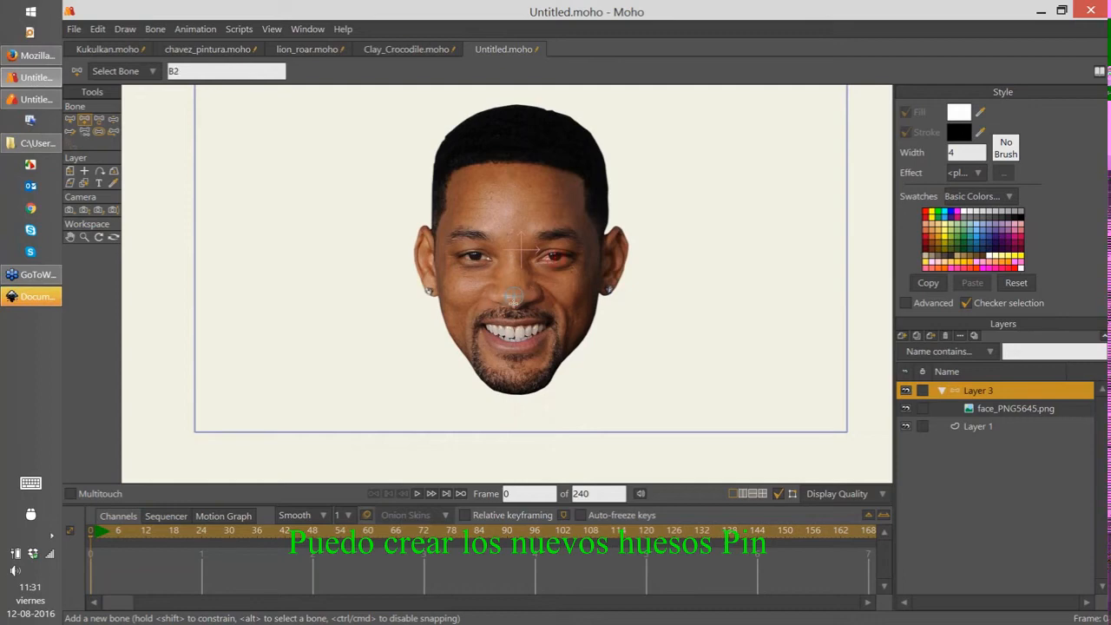
Step: Add pin bones on the face's right-hand ear, the chin, both mouth corners and the middle of the mouth
{"action": "left_click", "coordinate": [613, 261]}
{"action": "left_click", "coordinate": [519, 382]}
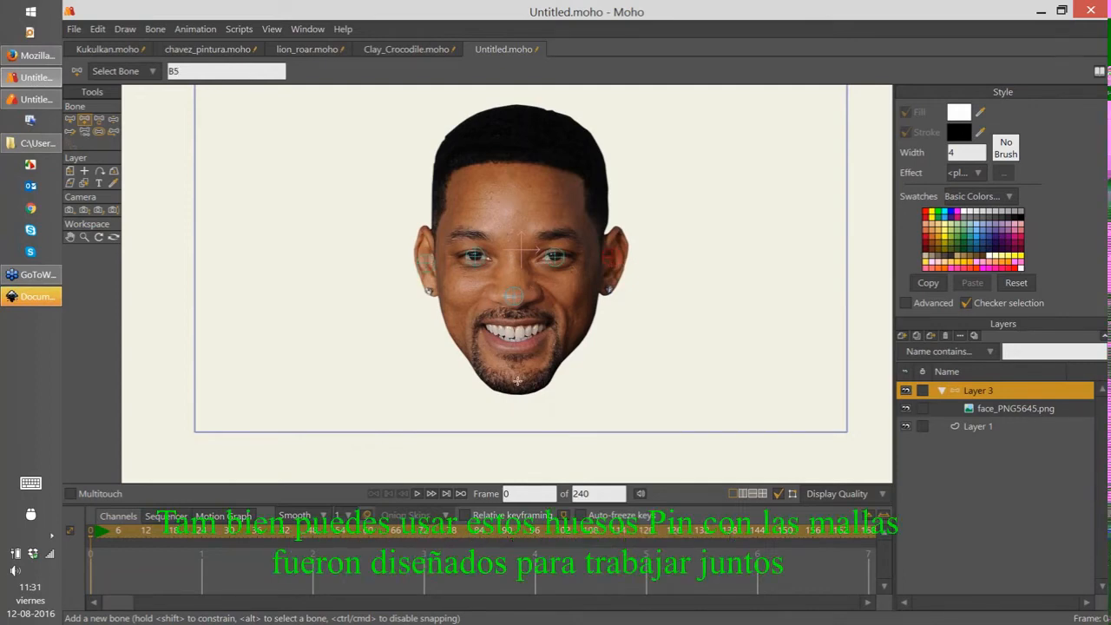
{"action": "left_click", "coordinate": [474, 340]}
{"action": "left_click", "coordinate": [555, 341]}
{"action": "left_click", "coordinate": [518, 329]}
Step: Add pin bones at the centre of the forehead, on both temples and on the crown of the hair
{"action": "left_click", "coordinate": [517, 186]}
{"action": "left_click", "coordinate": [517, 185]}
{"action": "left_click", "coordinate": [452, 178]}
{"action": "left_click", "coordinate": [575, 185]}
{"action": "left_click", "coordinate": [512, 122]}
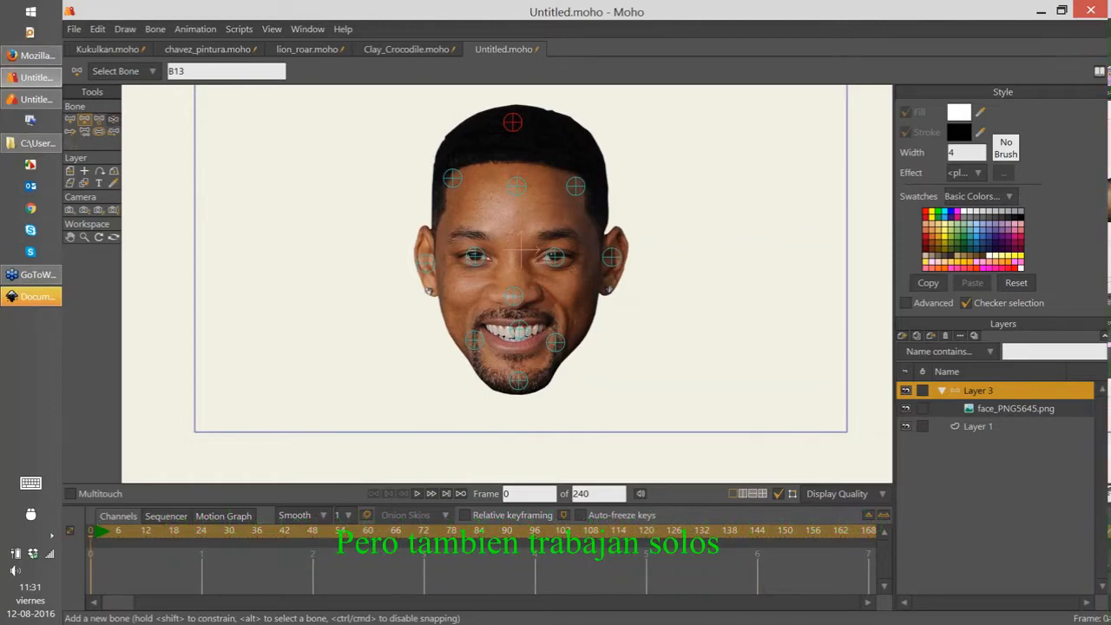
Step: Test the face rig with Manipulate Bones by pulling both ears outward, raising the crown and shifting the forehead pins
{"action": "key", "text": "z"}
{"action": "left_click_drag", "start_coordinate": [653, 263], "coordinate": [729, 247]}
{"action": "left_click_drag", "start_coordinate": [423, 263], "coordinate": [340, 252]}
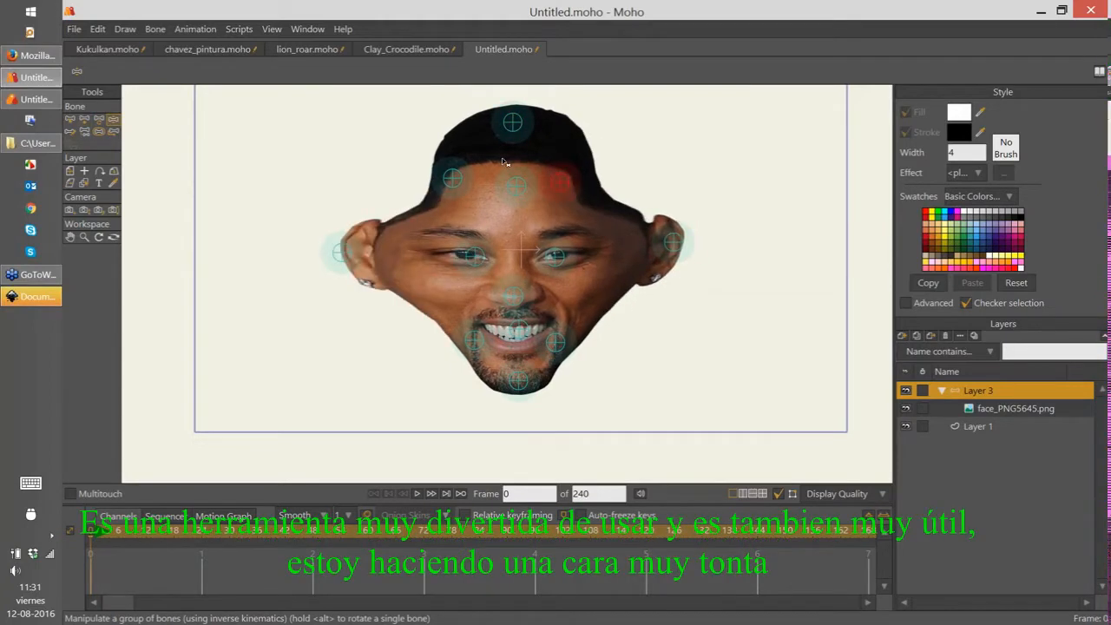
{"action": "left_click_drag", "start_coordinate": [559, 182], "coordinate": [549, 166]}
{"action": "mouse_move", "coordinate": [512, 122]}
{"action": "left_mouse_down"}
{"action": "mouse_move", "coordinate": [529, 107]}
{"action": "mouse_move", "coordinate": [500, 107]}
{"action": "left_mouse_up"}
{"action": "left_click_drag", "start_coordinate": [516, 187], "coordinate": [511, 205]}
Step: Test the eye and nose pins by spreading the eyes apart and raising the nose
{"action": "left_click_drag", "start_coordinate": [554, 256], "coordinate": [579, 245]}
{"action": "left_click_drag", "start_coordinate": [476, 257], "coordinate": [442, 242]}
{"action": "left_click_drag", "start_coordinate": [580, 245], "coordinate": [583, 241]}
{"action": "left_click_drag", "start_coordinate": [513, 297], "coordinate": [521, 229]}
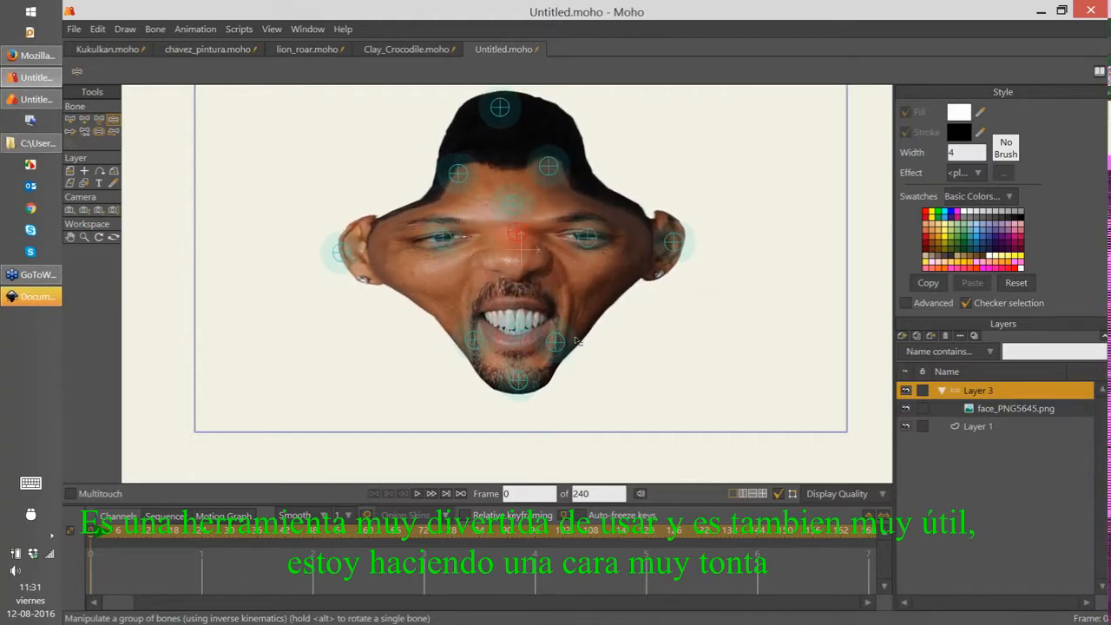
Step: Test the lower-face and temple pins by widening the mouth corners, nudging the chin and pulling both temples outward
{"action": "left_click_drag", "start_coordinate": [555, 342], "coordinate": [582, 327]}
{"action": "left_click_drag", "start_coordinate": [477, 340], "coordinate": [426, 320]}
{"action": "left_click_drag", "start_coordinate": [585, 327], "coordinate": [610, 314]}
{"action": "mouse_move", "coordinate": [528, 387]}
{"action": "left_mouse_down"}
{"action": "mouse_move", "coordinate": [539, 451]}
{"action": "mouse_move", "coordinate": [533, 362]}
{"action": "mouse_move", "coordinate": [534, 386]}
{"action": "left_mouse_up"}
{"action": "left_click_drag", "start_coordinate": [470, 184], "coordinate": [406, 180]}
{"action": "left_click_drag", "start_coordinate": [566, 165], "coordinate": [670, 159]}
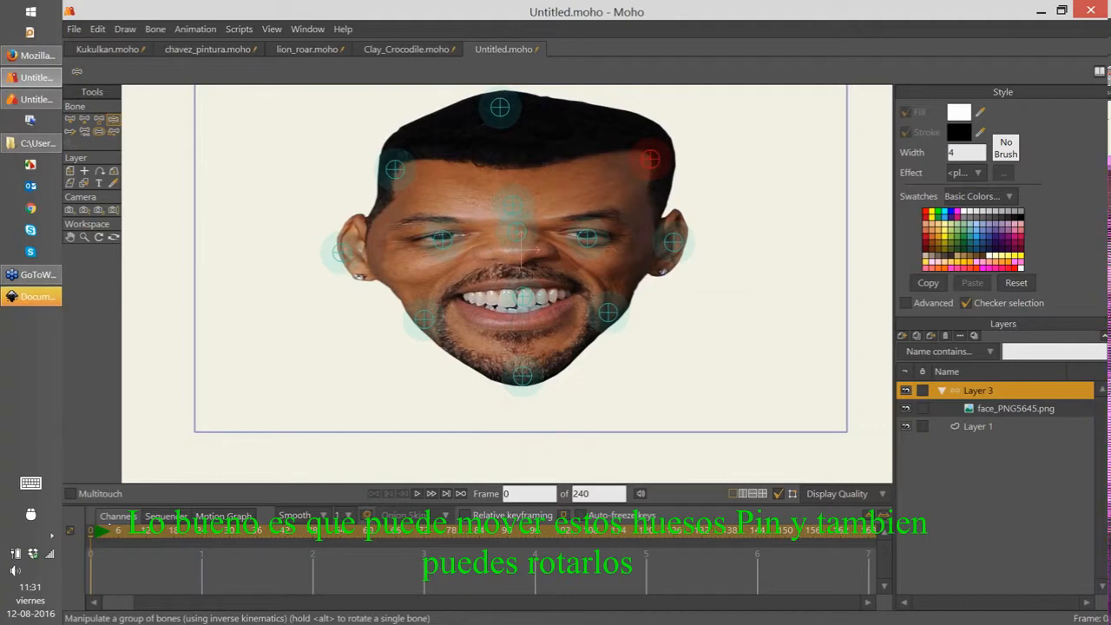
Step: At frame 10, manipulate the temple, forehead and crown pin bones to reshape the upper head
{"action": "left_click", "coordinate": [136, 530]}
{"action": "left_click_drag", "start_coordinate": [584, 185], "coordinate": [649, 167]}
{"action": "left_click_drag", "start_coordinate": [460, 178], "coordinate": [396, 158]}
{"action": "left_click_drag", "start_coordinate": [531, 113], "coordinate": [518, 90]}
{"action": "left_click_drag", "start_coordinate": [518, 185], "coordinate": [530, 202]}
{"action": "left_click_drag", "start_coordinate": [390, 159], "coordinate": [522, 183]}
{"action": "left_click_drag", "start_coordinate": [639, 168], "coordinate": [597, 188]}
Step: Adjust the crown pin with Transform Bone and enlarge both eye pins, scaling the left-hand one to about 3.19
{"action": "key", "text": "t"}
{"action": "left_click_drag", "start_coordinate": [512, 92], "coordinate": [516, 113]}
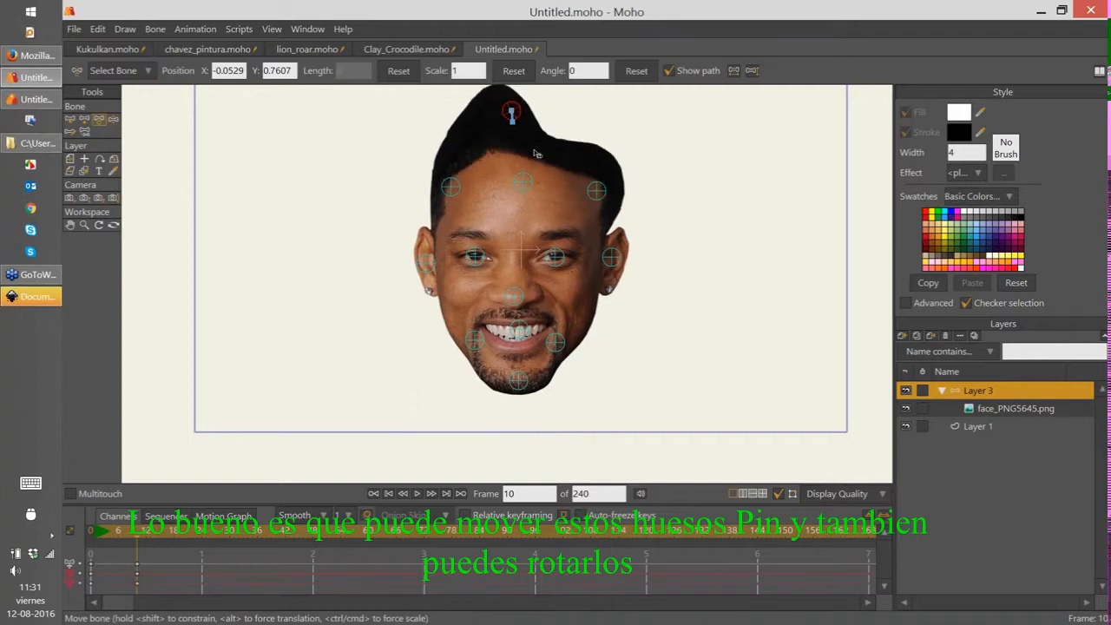
{"action": "left_click_drag", "start_coordinate": [535, 154], "coordinate": [568, 104]}
{"action": "left_click_drag", "start_coordinate": [563, 257], "coordinate": [658, 253]}
{"action": "left_click_drag", "start_coordinate": [475, 257], "coordinate": [602, 271]}
Step: Reposition and shrink both ear pins at frame 10, scaling the right-hand one to about 0.47
{"action": "left_click_drag", "start_coordinate": [426, 263], "coordinate": [391, 259]}
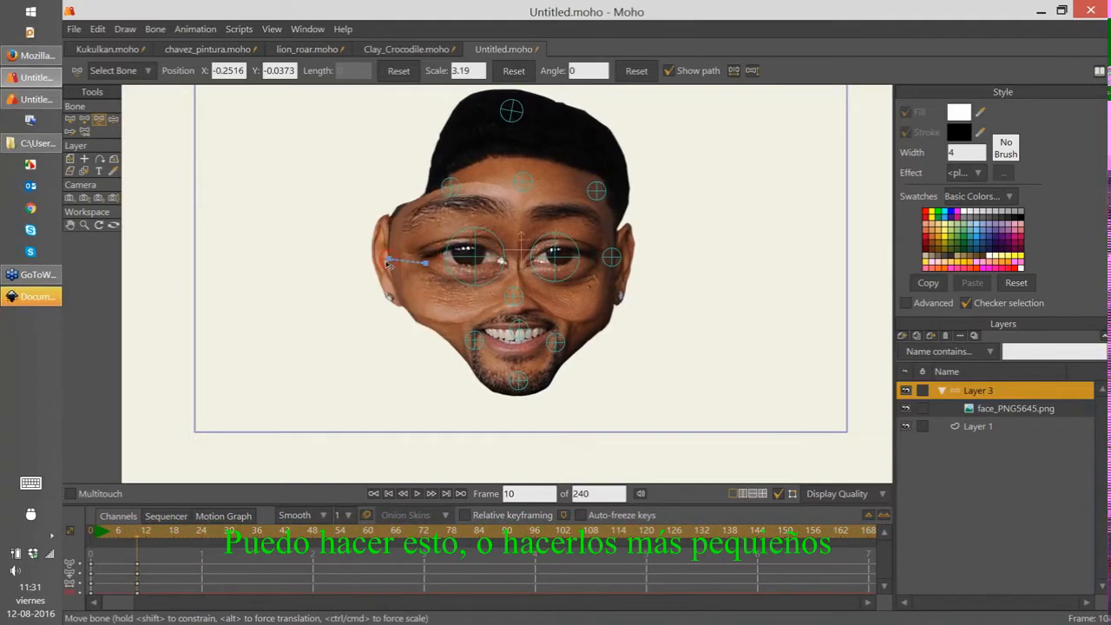
{"action": "left_click_drag", "start_coordinate": [611, 257], "coordinate": [639, 262]}
{"action": "left_click_drag", "start_coordinate": [390, 260], "coordinate": [242, 350]}
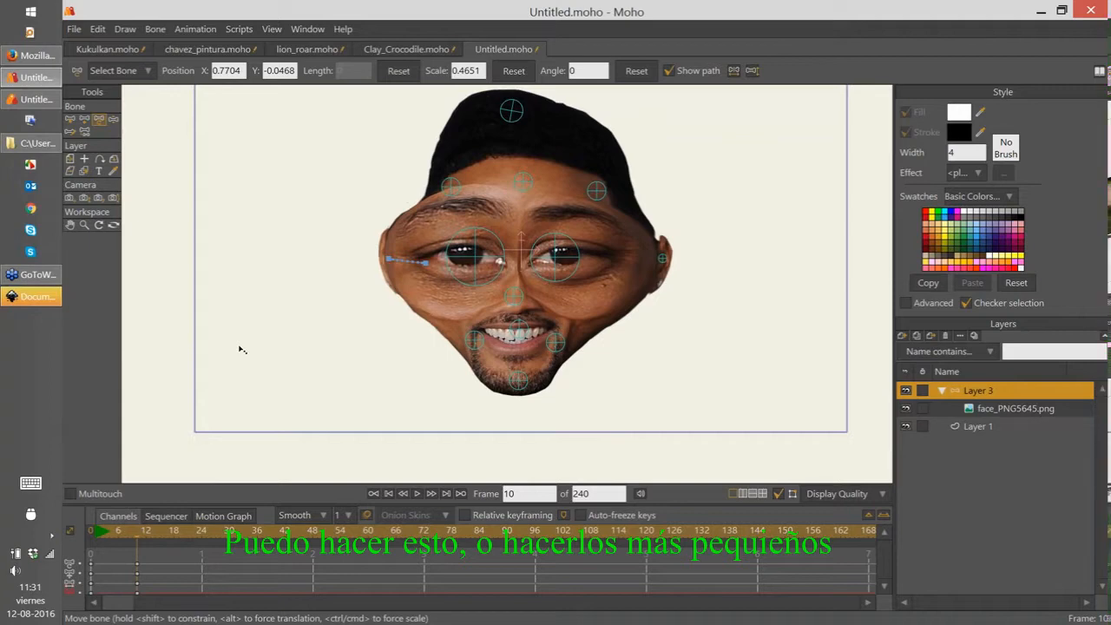
{"action": "left_click", "coordinate": [393, 267]}
{"action": "left_click_drag", "start_coordinate": [392, 267], "coordinate": [426, 271]}
Step: Shrink the chin pin, enlarge the nose pin to a scale of about 3.64 and move the right-hand ear inward
{"action": "left_click_drag", "start_coordinate": [520, 383], "coordinate": [420, 416]}
{"action": "left_click_drag", "start_coordinate": [517, 297], "coordinate": [594, 339]}
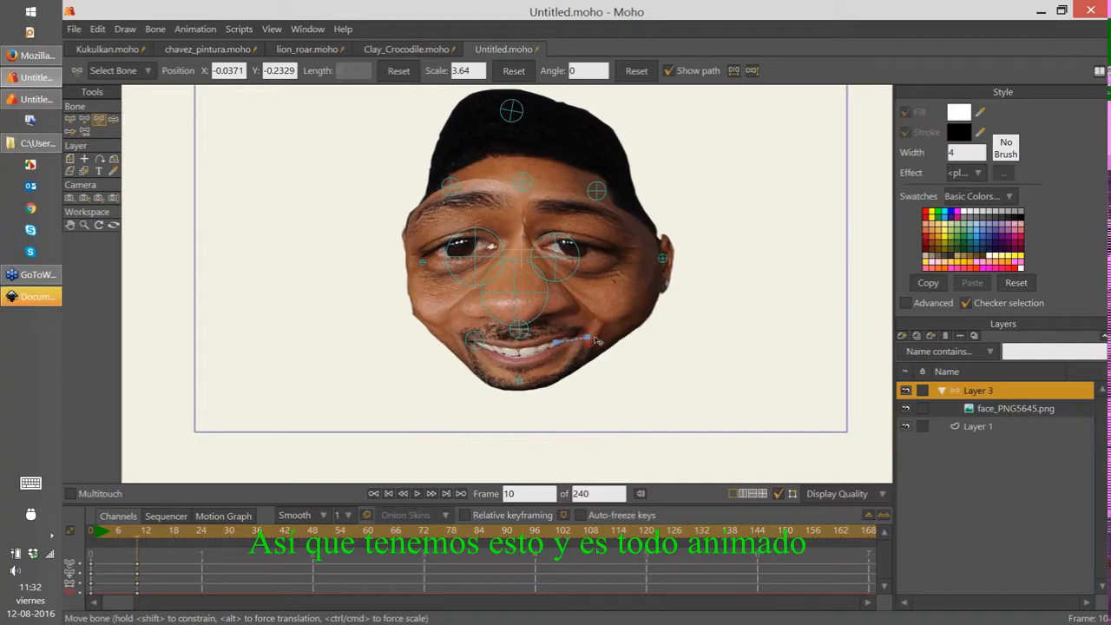
{"action": "left_click_drag", "start_coordinate": [662, 258], "coordinate": [644, 273]}
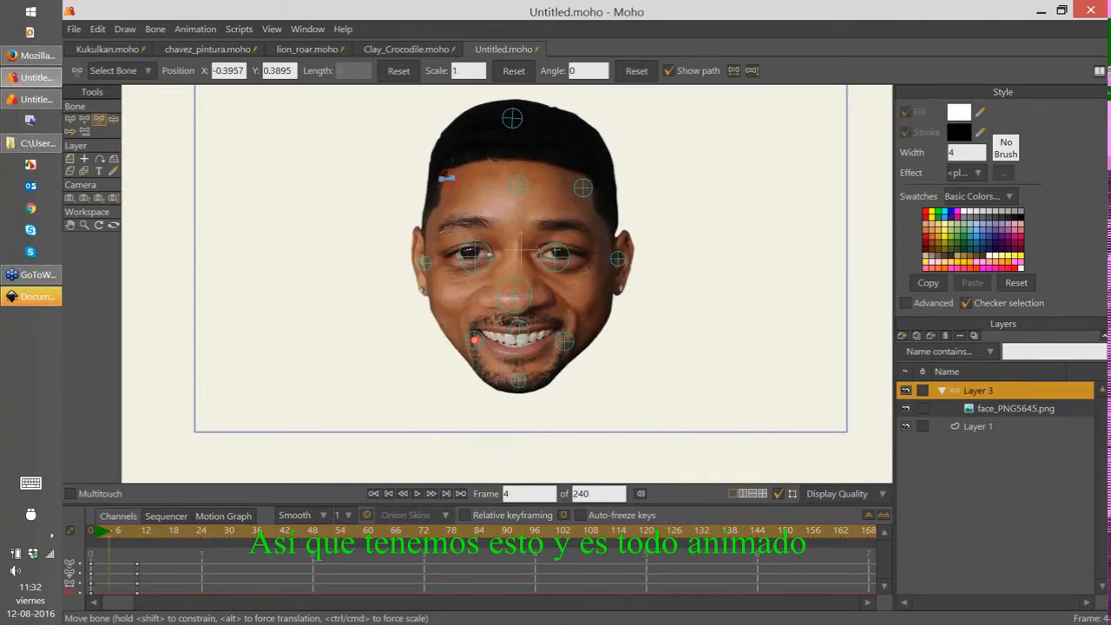
Step: Scrub the face animation up to frame 10 and back to frame 0 to preview the deformation
{"action": "left_click_drag", "start_coordinate": [110, 530], "coordinate": [137, 531]}
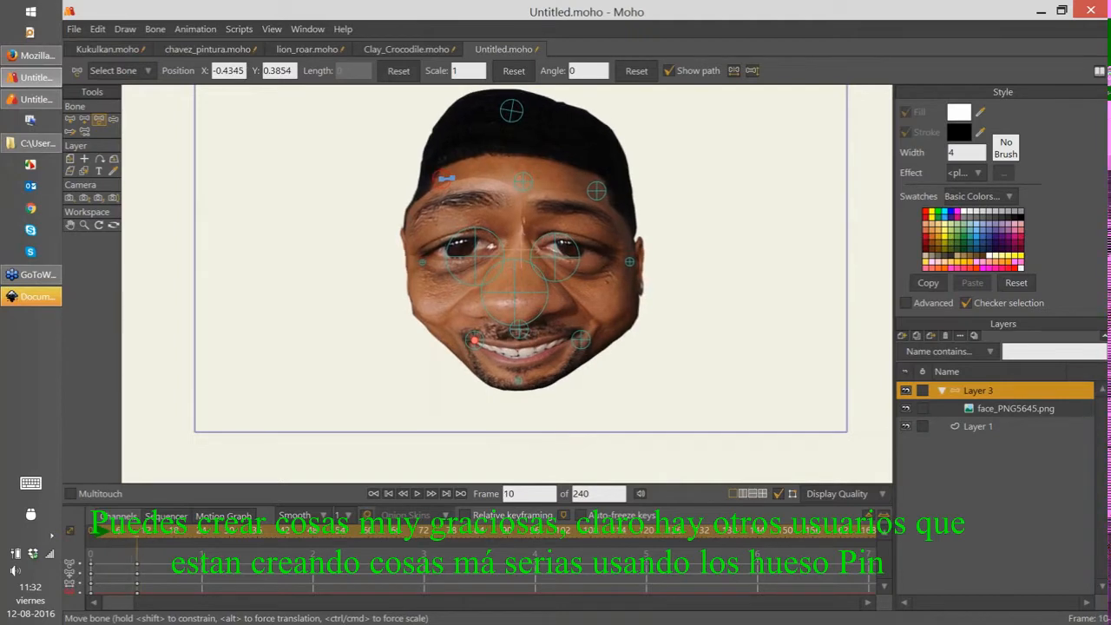
{"action": "left_click_drag", "start_coordinate": [137, 531], "coordinate": [90, 531]}
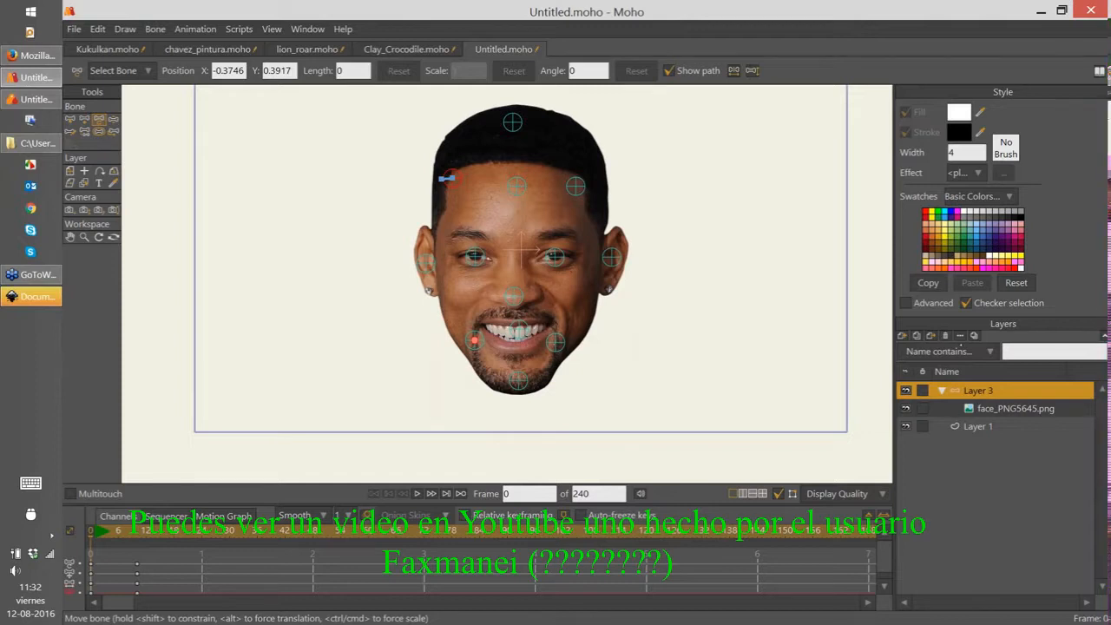
{"action": "left_click_drag", "start_coordinate": [687, 282], "coordinate": [677, 338]}
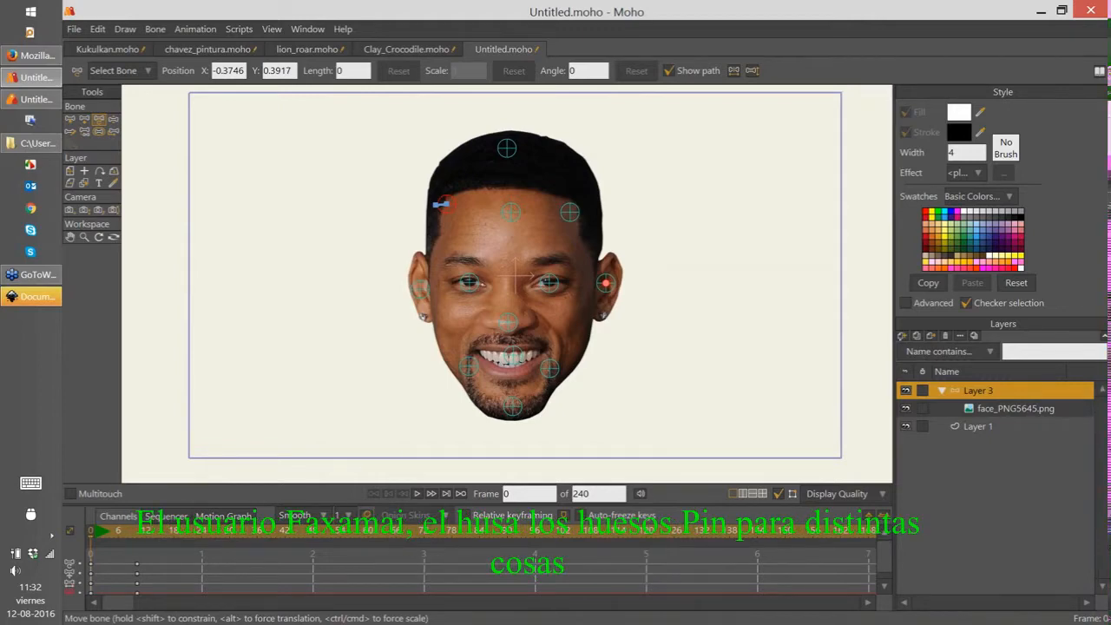
Step: Add a new bone layer, hide the face's bone layer and select the new one
{"action": "left_click", "coordinate": [902, 335]}
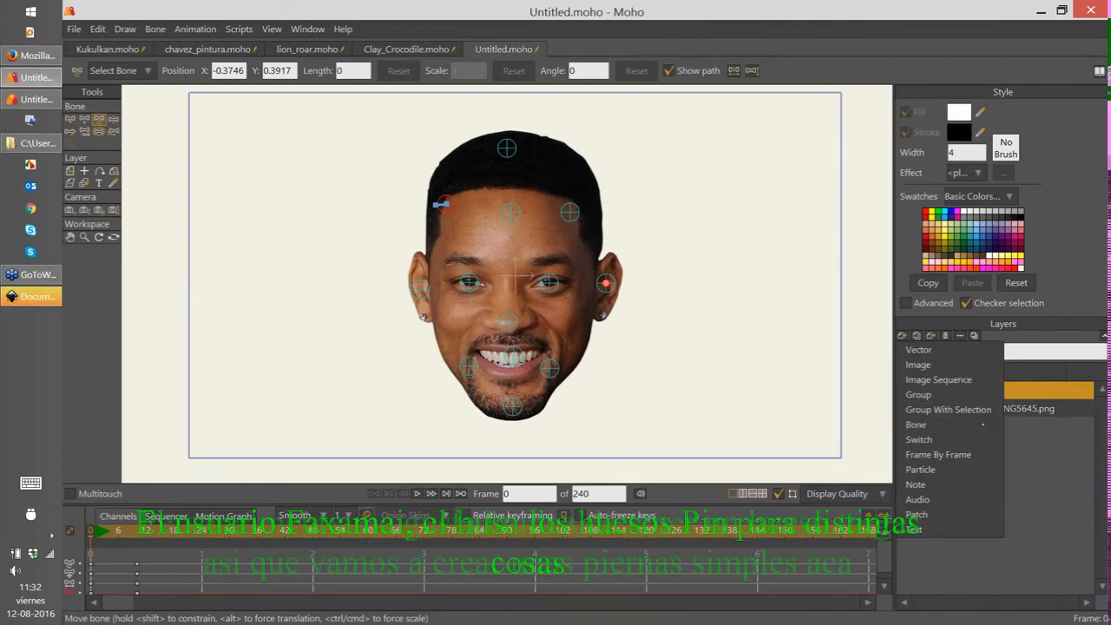
{"action": "left_click", "coordinate": [955, 425]}
{"action": "left_click", "coordinate": [905, 408]}
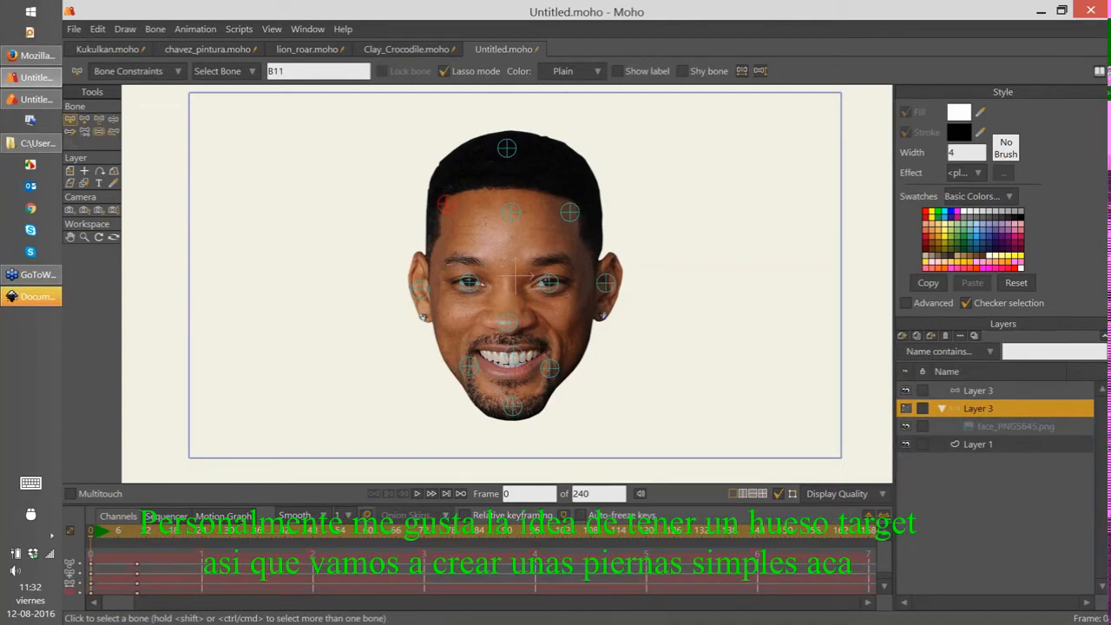
{"action": "left_click", "coordinate": [979, 390]}
Step: Draw a vertical spine bone and a separate left-hand leg chain with thigh, shin and foot bones
{"action": "left_click_drag", "start_coordinate": [694, 314], "coordinate": [714, 305]}
{"action": "key", "text": "a"}
{"action": "mouse_move", "coordinate": [457, 180]}
{"action": "left_mouse_down"}
{"action": "mouse_move", "coordinate": [425, 256]}
{"action": "mouse_move", "coordinate": [436, 259]}
{"action": "mouse_move", "coordinate": [489, 152]}
{"action": "left_mouse_up"}
{"action": "key", "text": "ctrl+z"}
{"action": "mouse_move", "coordinate": [456, 249]}
{"action": "left_mouse_down"}
{"action": "mouse_move", "coordinate": [427, 278]}
{"action": "mouse_move", "coordinate": [449, 369]}
{"action": "left_mouse_up"}
{"action": "left_click_drag", "start_coordinate": [449, 369], "coordinate": [393, 375]}
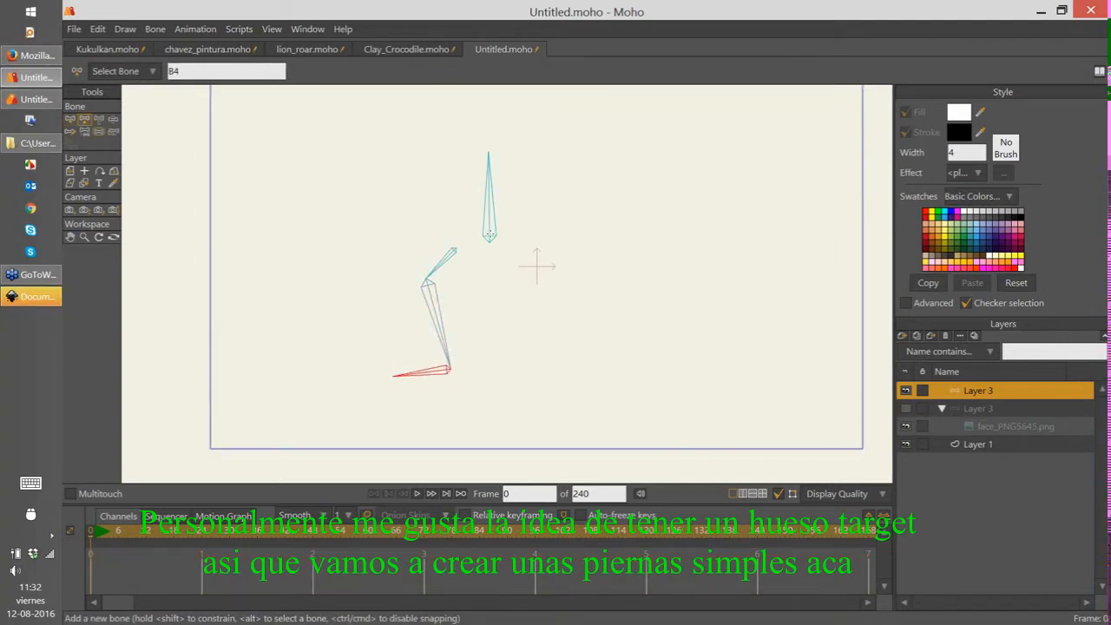
Step: Draw the matching right-hand leg chain of thigh, shin and foot bones beside the spine
{"action": "left_click_drag", "start_coordinate": [508, 246], "coordinate": [542, 278]}
{"action": "mouse_move", "coordinate": [543, 277]}
{"action": "left_mouse_down"}
{"action": "mouse_move", "coordinate": [536, 371]}
{"action": "mouse_move", "coordinate": [580, 368]}
{"action": "mouse_move", "coordinate": [581, 300]}
{"action": "left_mouse_up"}
{"action": "scroll", "coordinate": [527, 346], "scroll_direction": "up", "scroll_amount": 2}
{"action": "key", "text": "Return"}
{"action": "scroll", "coordinate": [526, 345], "scroll_direction": "up", "scroll_amount": 1}
{"action": "left_click_drag", "start_coordinate": [487, 326], "coordinate": [500, 381]}
{"action": "key", "text": "Delete"}
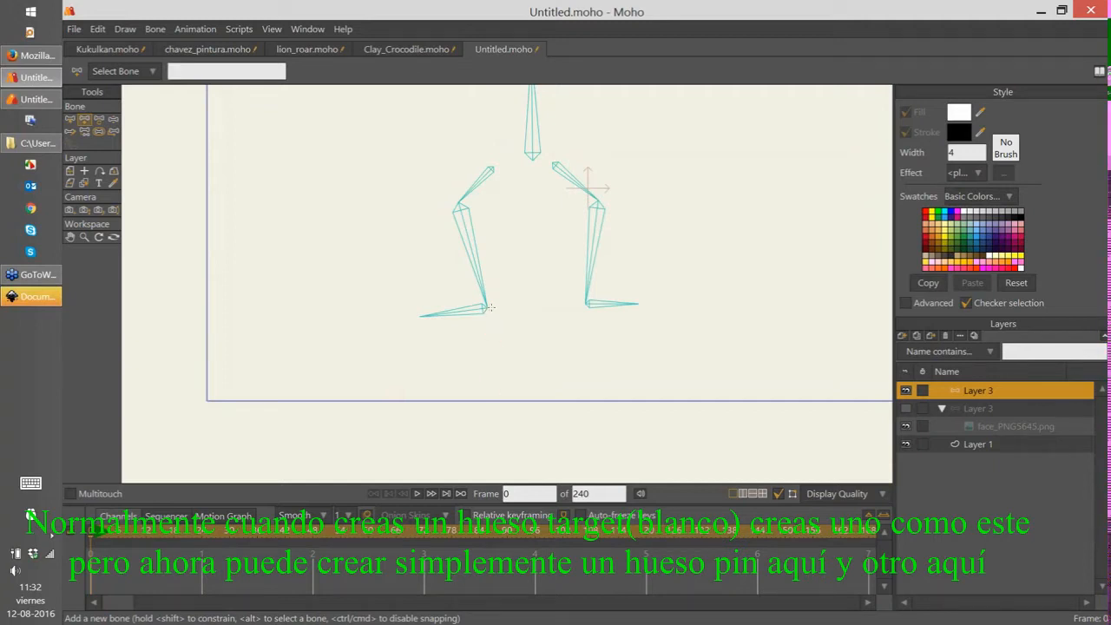
Step: Add an independent pin bone at each of the two ankles
{"action": "left_click", "coordinate": [488, 307]}
{"action": "key", "text": "Return"}
{"action": "left_click", "coordinate": [583, 303]}
Step: Assign each ankle pin bone as the target of the shin bone above it
{"action": "key", "text": "p"}
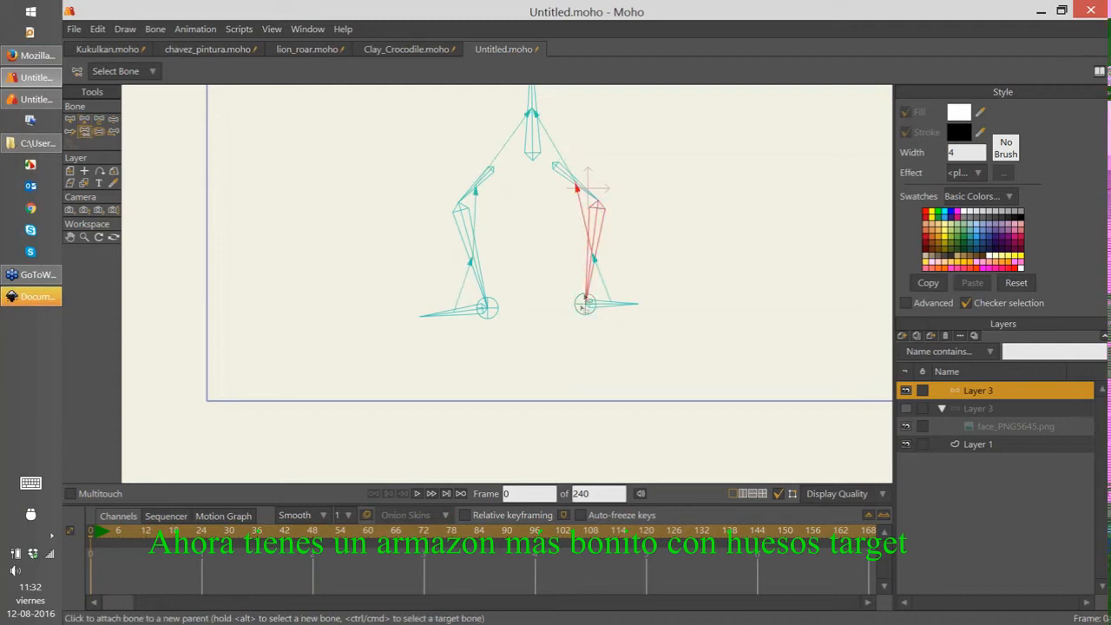
{"action": "left_click", "coordinate": [488, 294]}
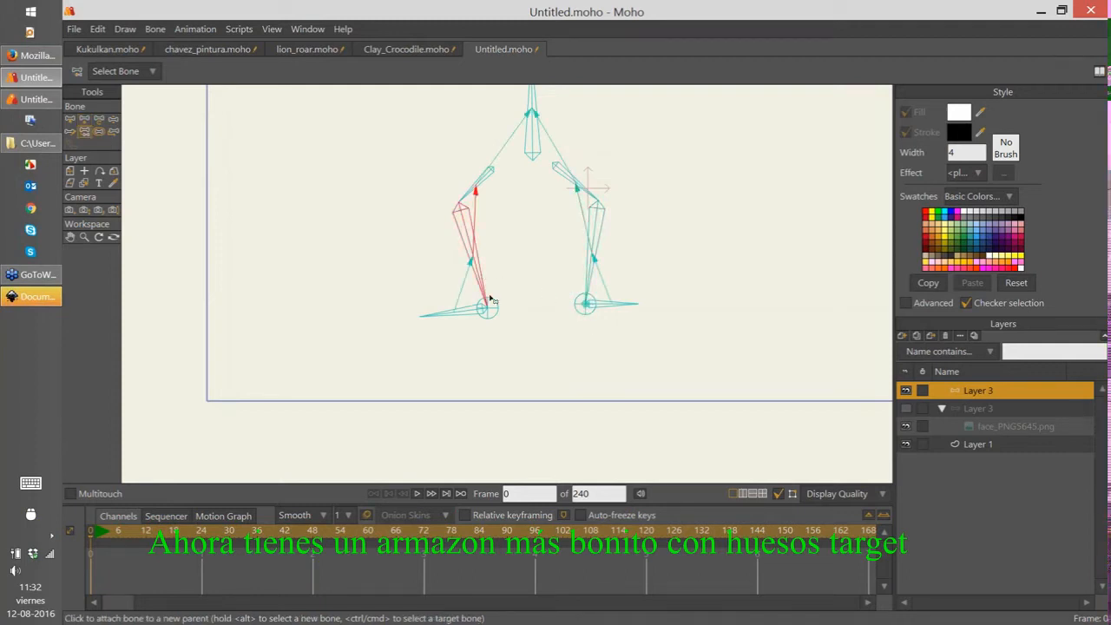
{"action": "key", "text": "b"}
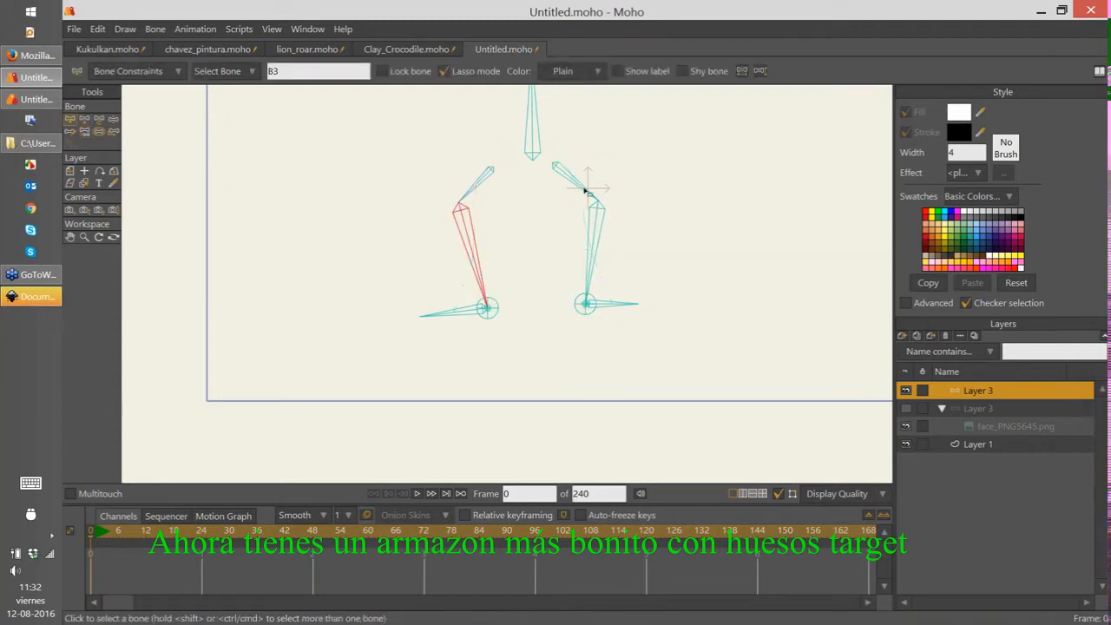
Step: Test the leg rig with Manipulate Bones by moving the ankle target pins and watching the legs follow
{"action": "key", "text": "z"}
{"action": "left_click_drag", "start_coordinate": [586, 304], "coordinate": [609, 321]}
{"action": "mouse_move", "coordinate": [487, 307]}
{"action": "left_mouse_down"}
{"action": "mouse_move", "coordinate": [416, 315]}
{"action": "mouse_move", "coordinate": [417, 325]}
{"action": "mouse_move", "coordinate": [473, 322]}
{"action": "left_mouse_up"}
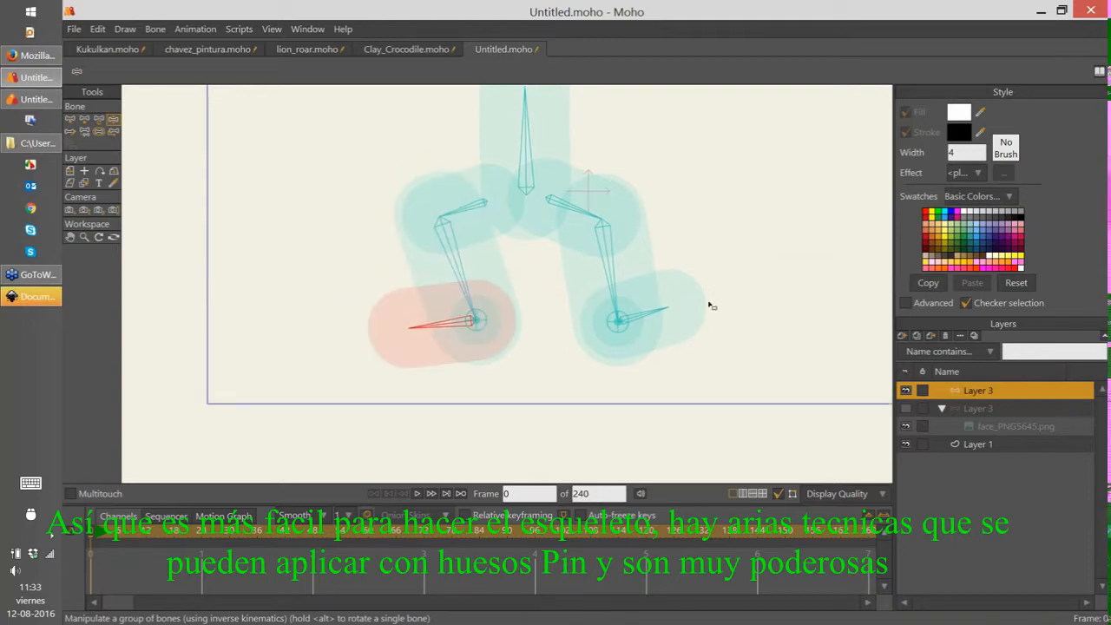
{"action": "left_click_drag", "start_coordinate": [709, 303], "coordinate": [705, 316]}
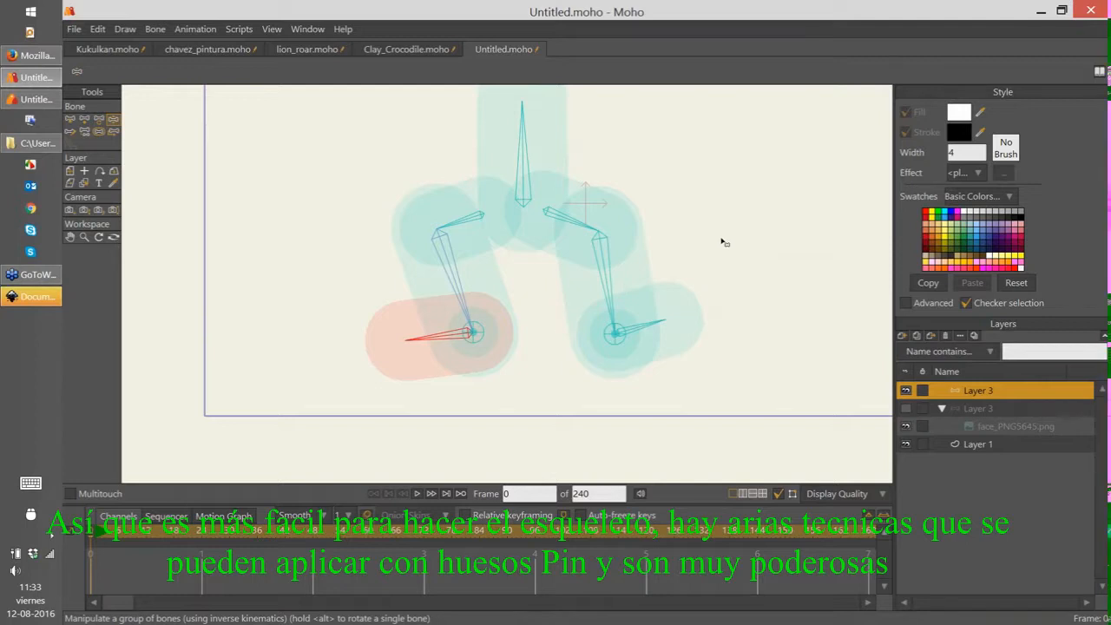
{"action": "scroll", "coordinate": [716, 245], "scroll_direction": "down", "scroll_amount": 4}
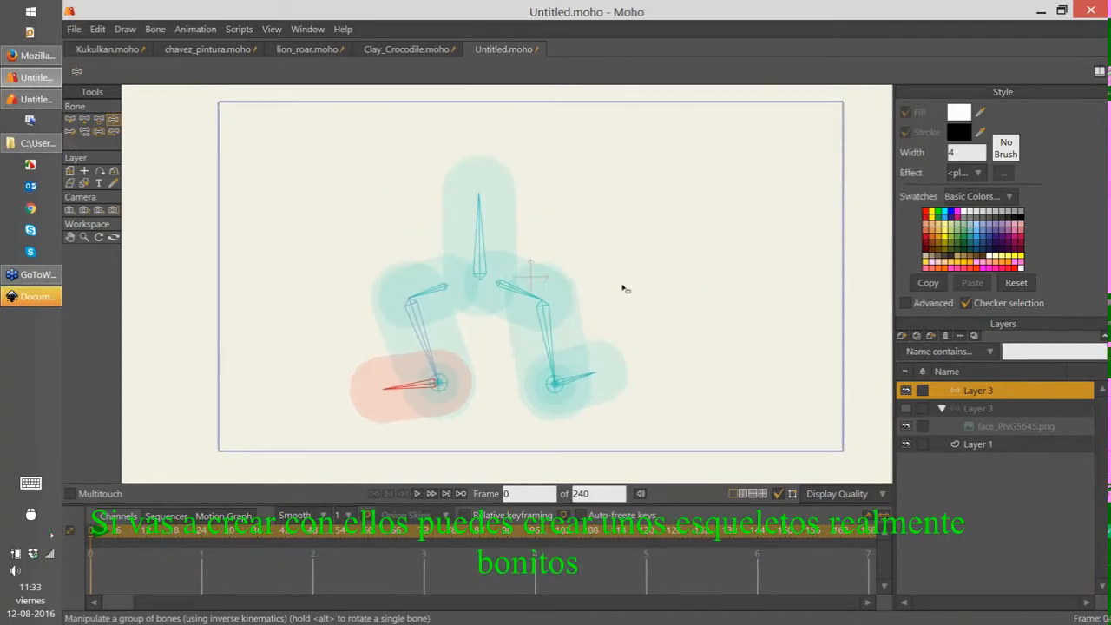
{"action": "key", "text": "z"}
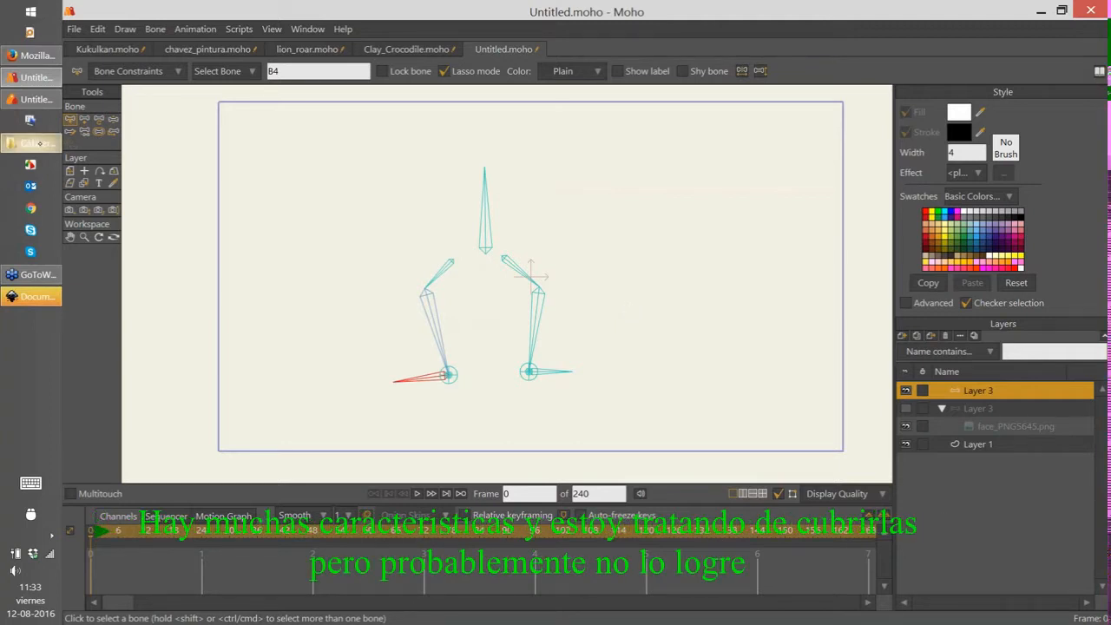
Step: Switch to File Explorer and open motionblur.moho from the Webinar Moho 12 folder
{"action": "mouse_move", "coordinate": [40, 141]}
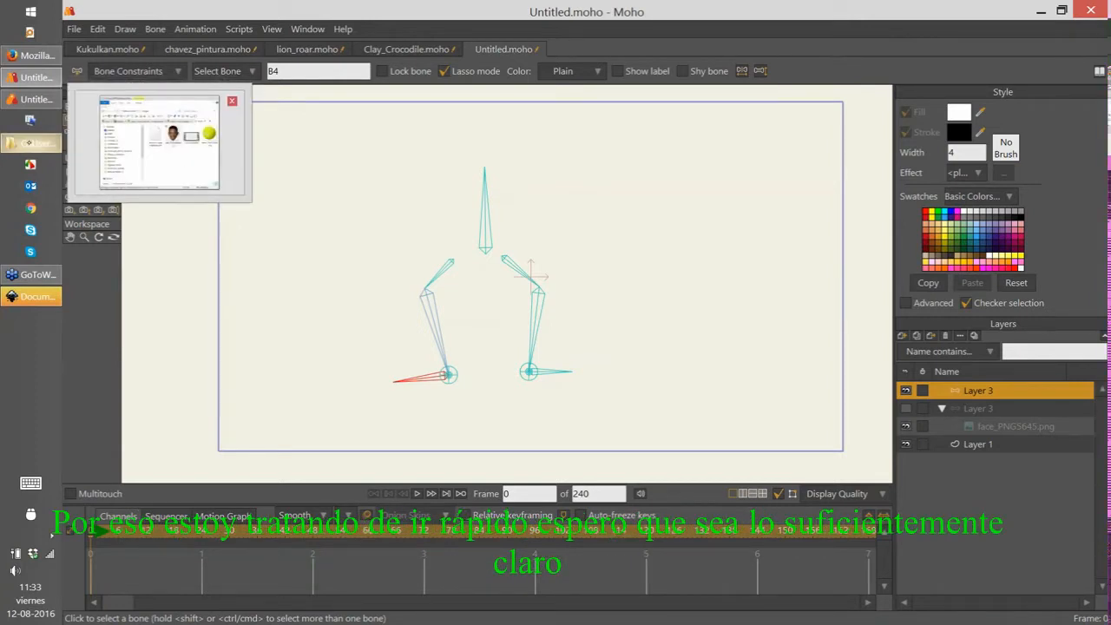
{"action": "left_click", "coordinate": [178, 150]}
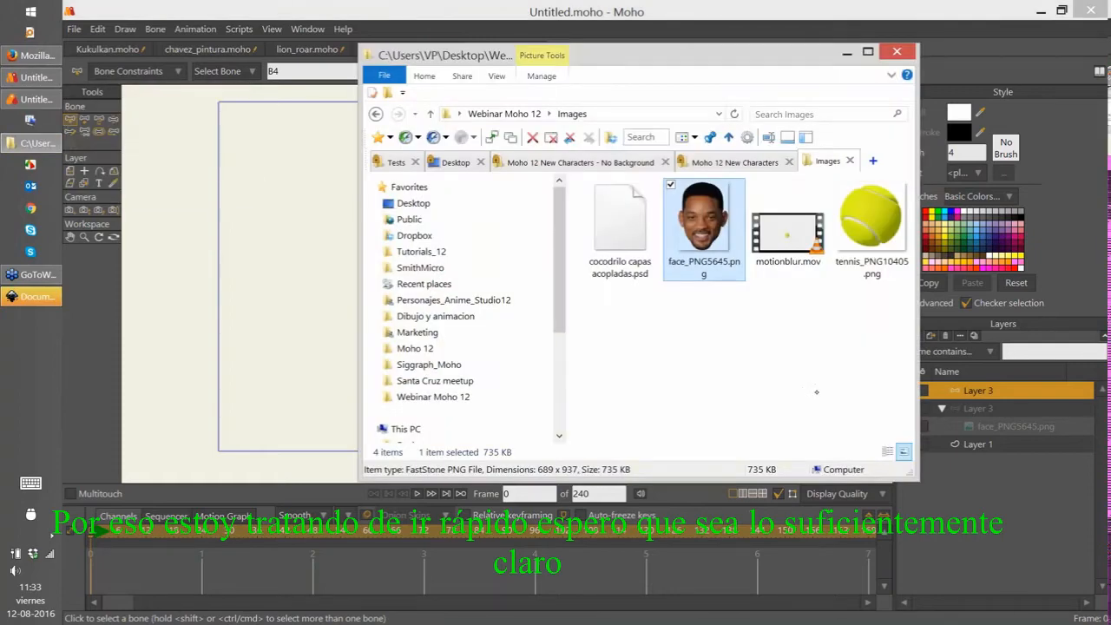
{"action": "left_click", "coordinate": [816, 392]}
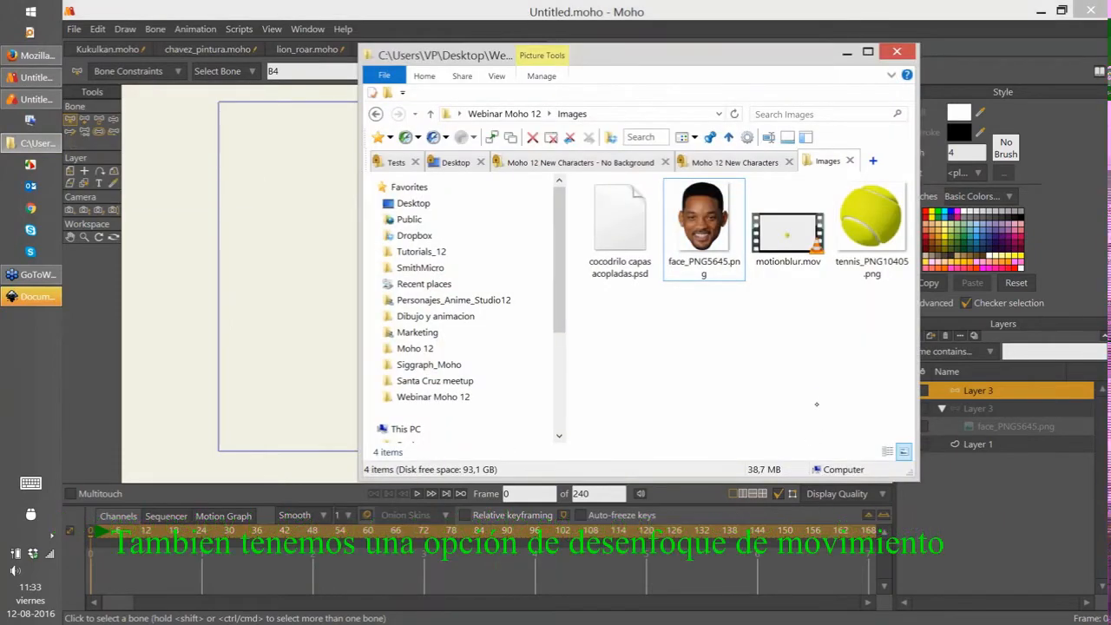
{"action": "double_click", "coordinate": [816, 406]}
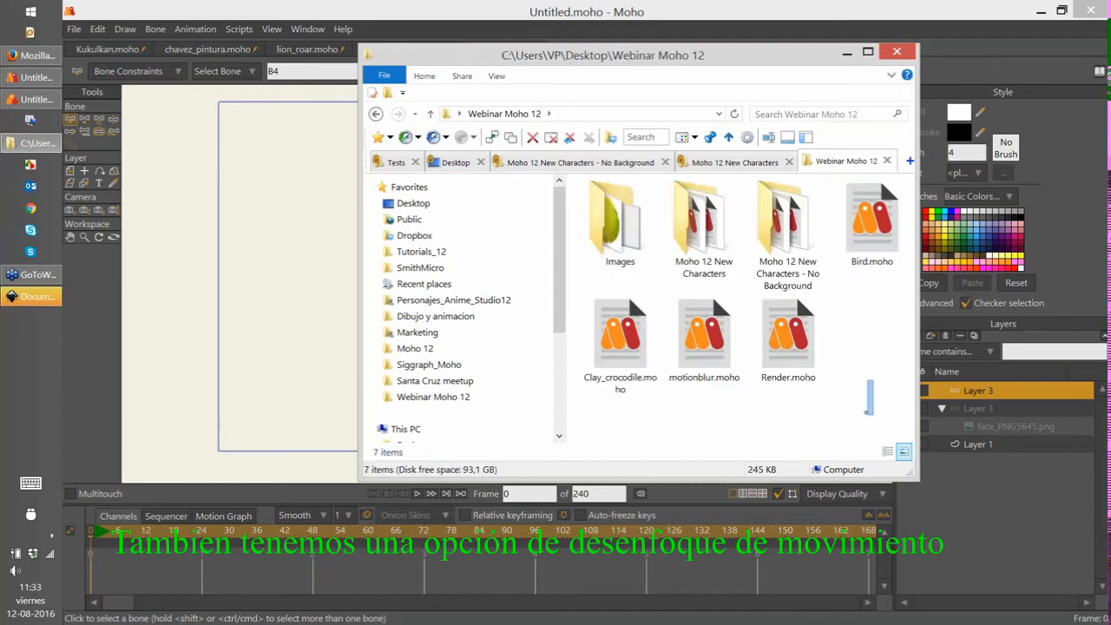
{"action": "left_click", "coordinate": [712, 334]}
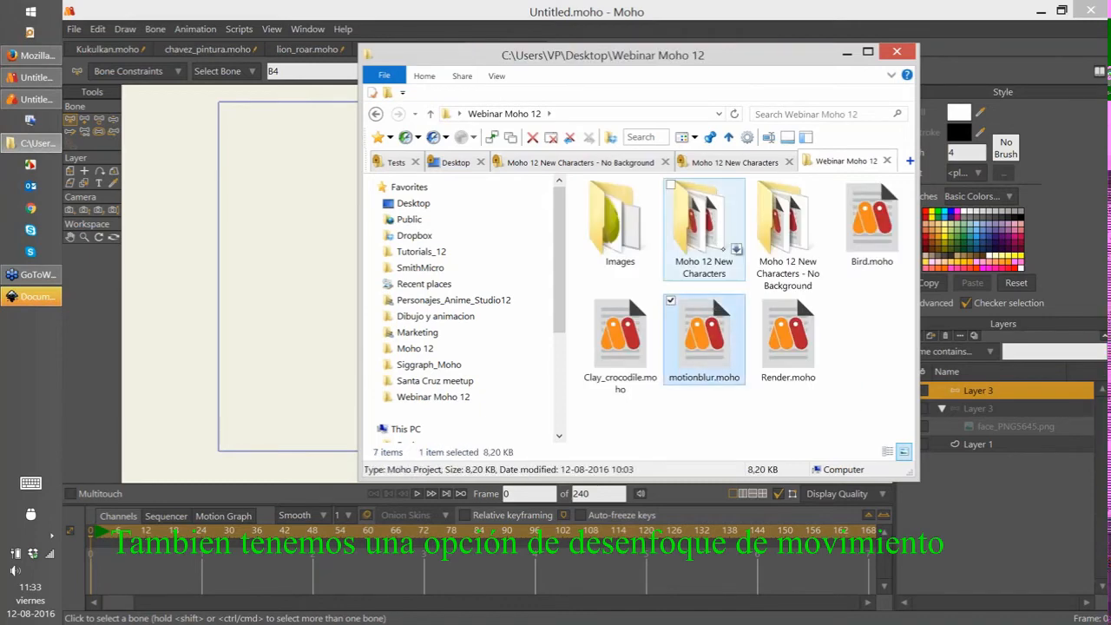
{"action": "double_click", "coordinate": [719, 323]}
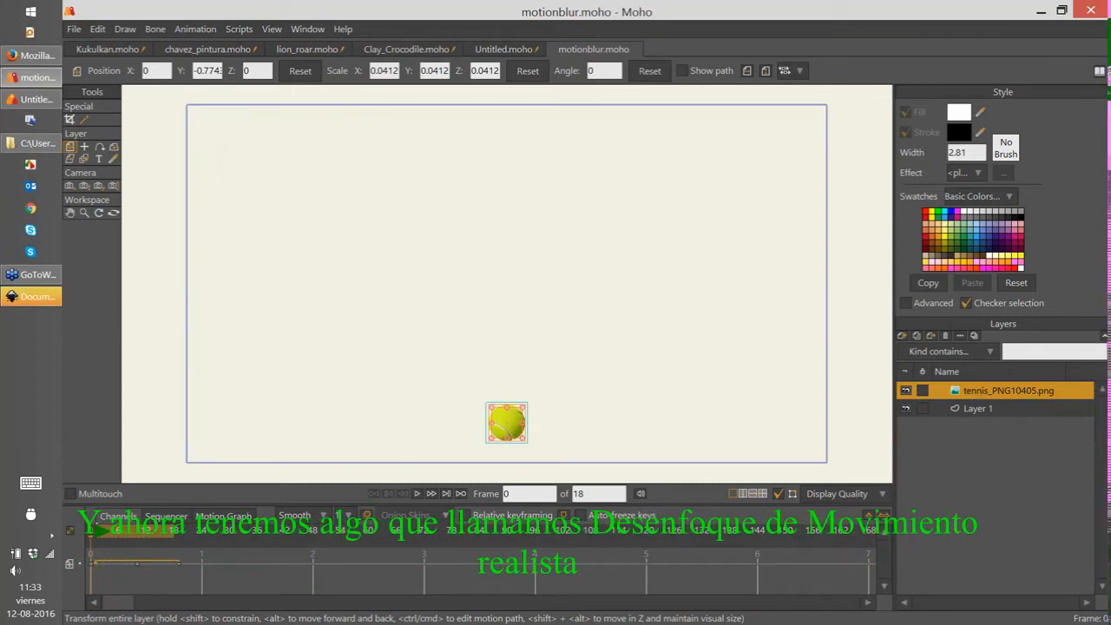
Step: Step through the bouncing tennis ball animation frame by frame and scrub back to frame 6
{"action": "key", "text": "Right"}
{"action": "key", "text": "Right"}
{"action": "key", "text": "Right"}
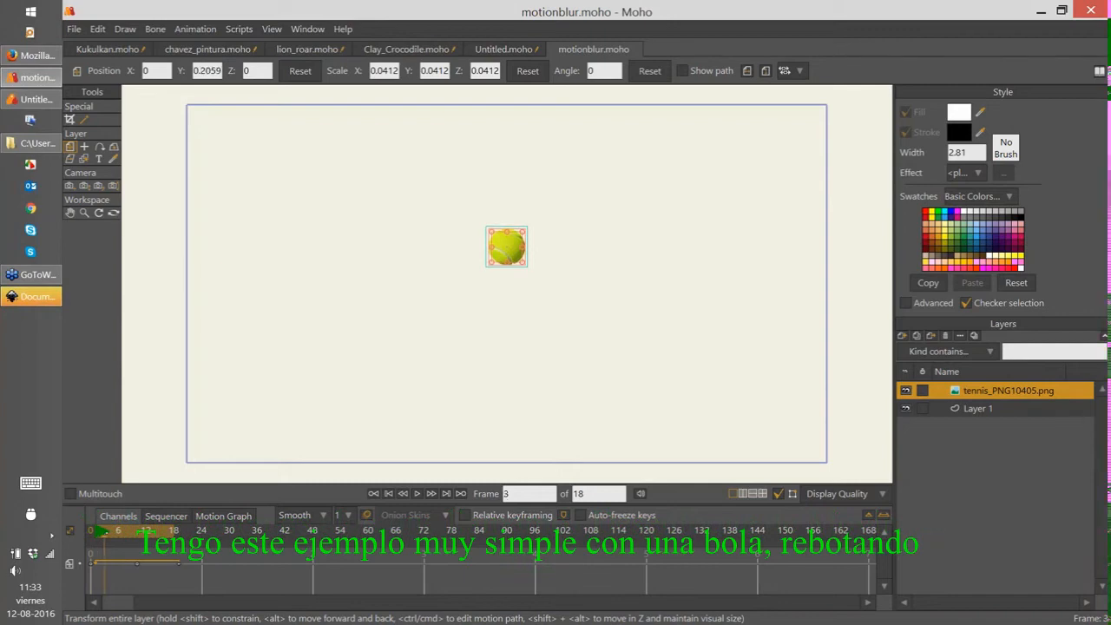
{"action": "key", "text": "Right"}
{"action": "key", "text": "0"}
{"action": "key", "text": "Right"}
{"action": "key", "text": "Right"}
{"action": "key", "text": "Right"}
{"action": "key", "text": "Right"}
{"action": "key", "text": "Right"}
{"action": "key", "text": "Right"}
{"action": "key", "text": "Right"}
{"action": "key", "text": "Right"}
{"action": "key", "text": "Right"}
{"action": "key", "text": "Right"}
{"action": "key", "text": "Right"}
{"action": "key", "text": "Right"}
{"action": "key", "text": "Right"}
{"action": "key", "text": "Right"}
{"action": "key", "text": "Right"}
{"action": "key", "text": "Right"}
{"action": "key", "text": "Right"}
{"action": "key", "text": "Right"}
{"action": "key", "text": "Right"}
{"action": "key", "text": "Right"}
{"action": "key", "text": "Right"}
{"action": "key", "text": "Right"}
{"action": "key", "text": "Right"}
{"action": "left_click_drag", "start_coordinate": [220, 548], "coordinate": [120, 548]}
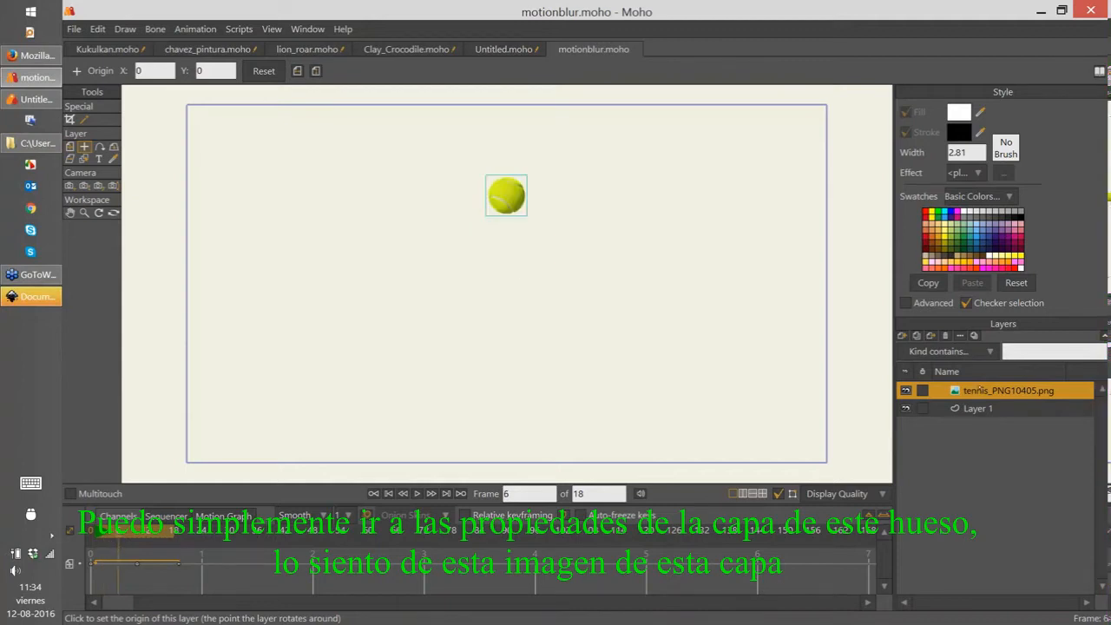
Step: Open the tennis ball image layer's settings and enable motion blur with sub-frame motion blur
{"action": "double_click", "coordinate": [974, 390]}
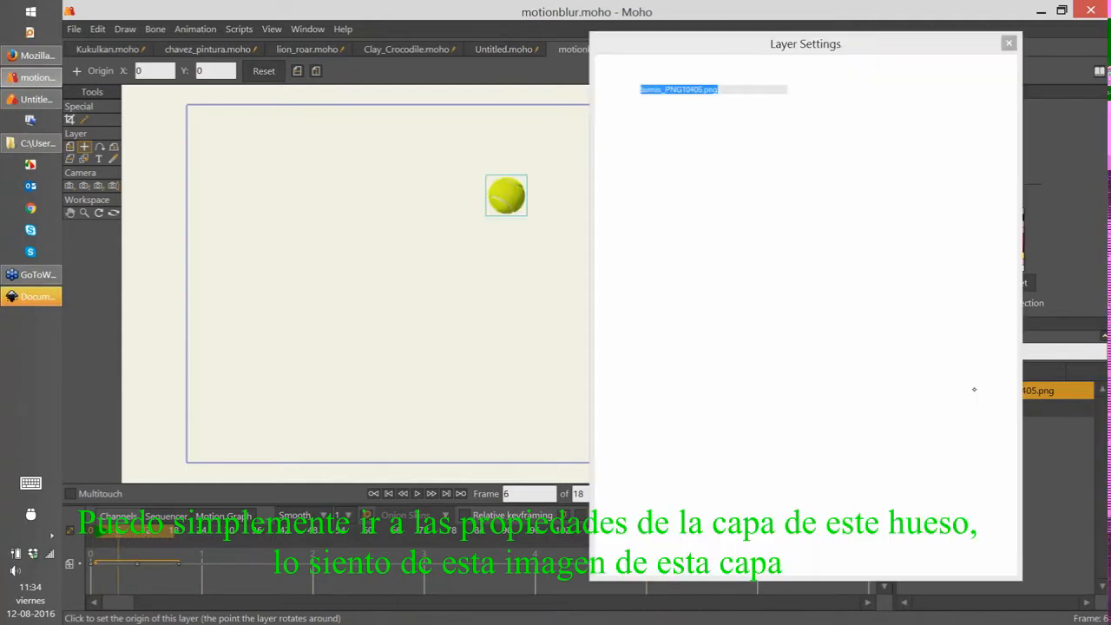
{"action": "left_click", "coordinate": [974, 390]}
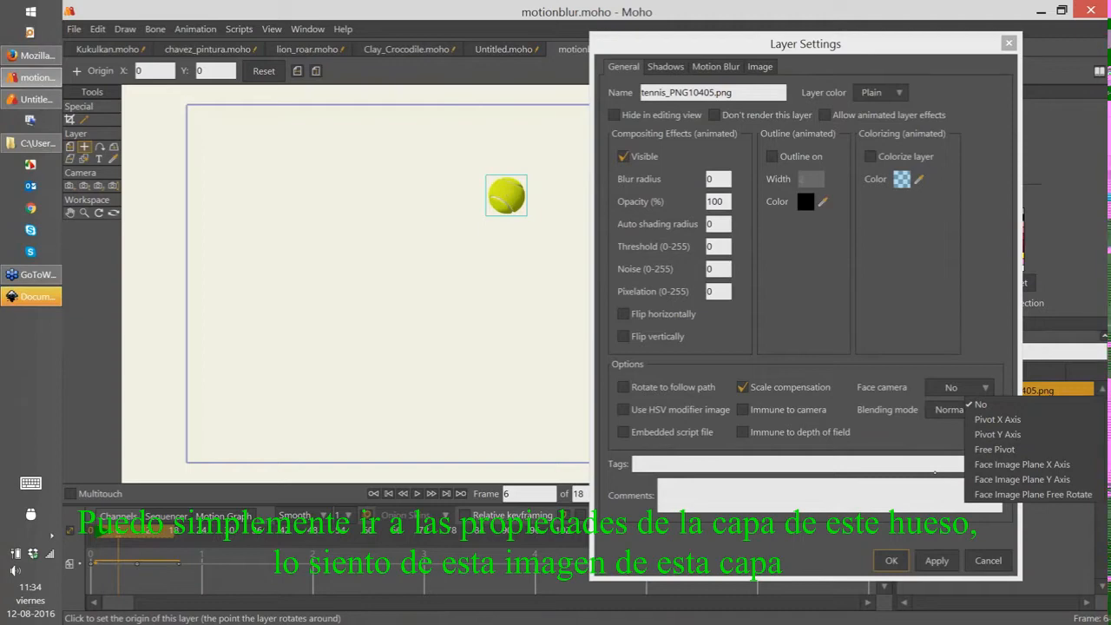
{"action": "left_click", "coordinate": [1010, 347]}
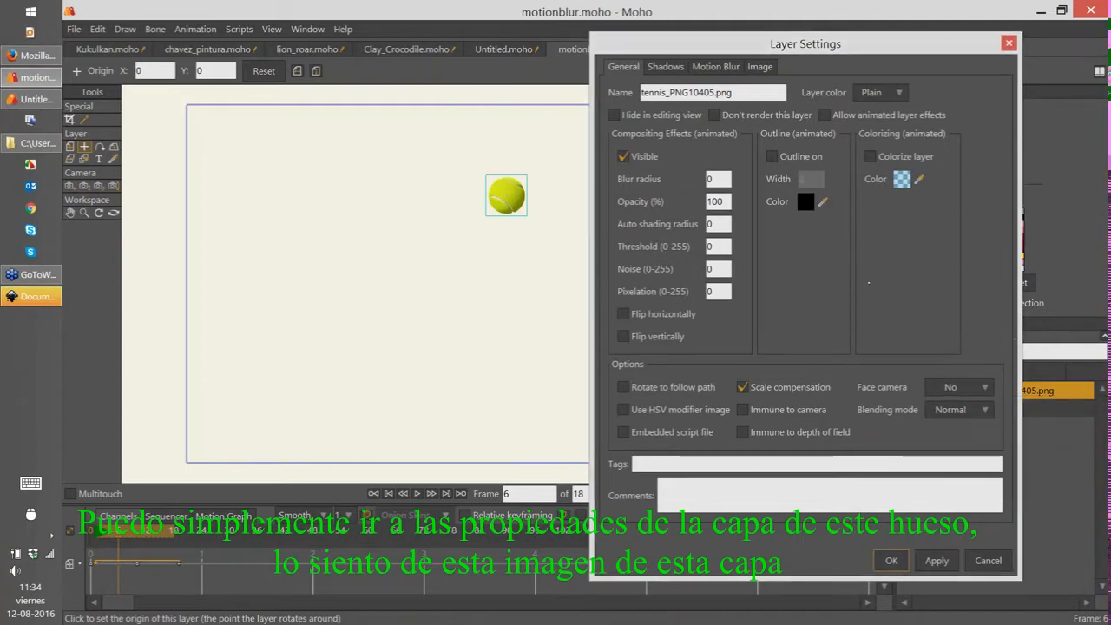
{"action": "left_click", "coordinate": [716, 67]}
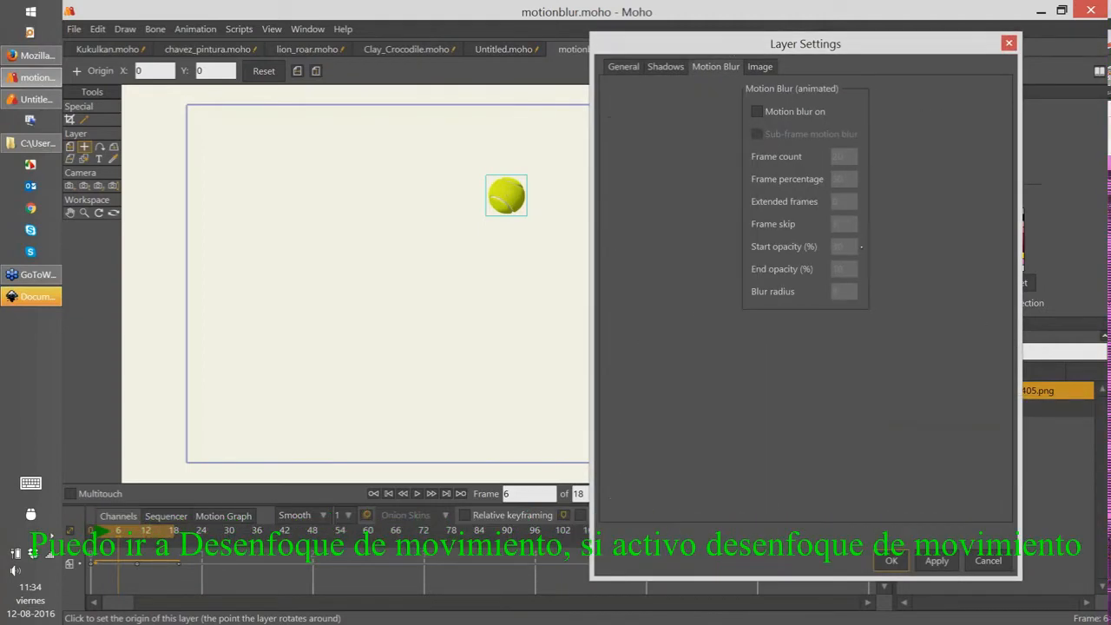
{"action": "left_click", "coordinate": [755, 111]}
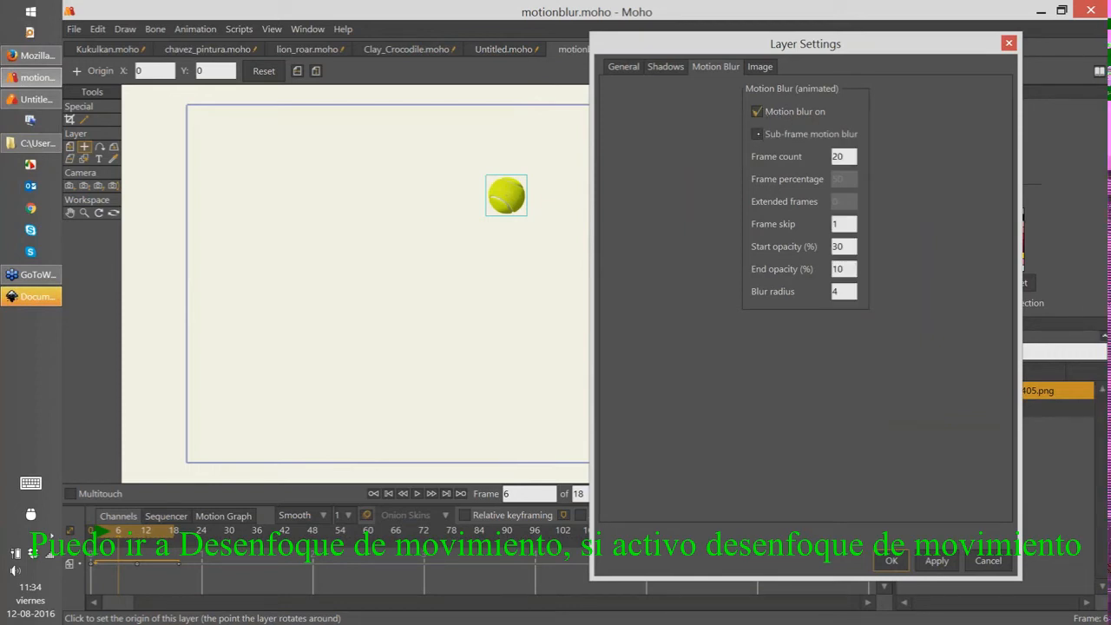
{"action": "left_click", "coordinate": [809, 134]}
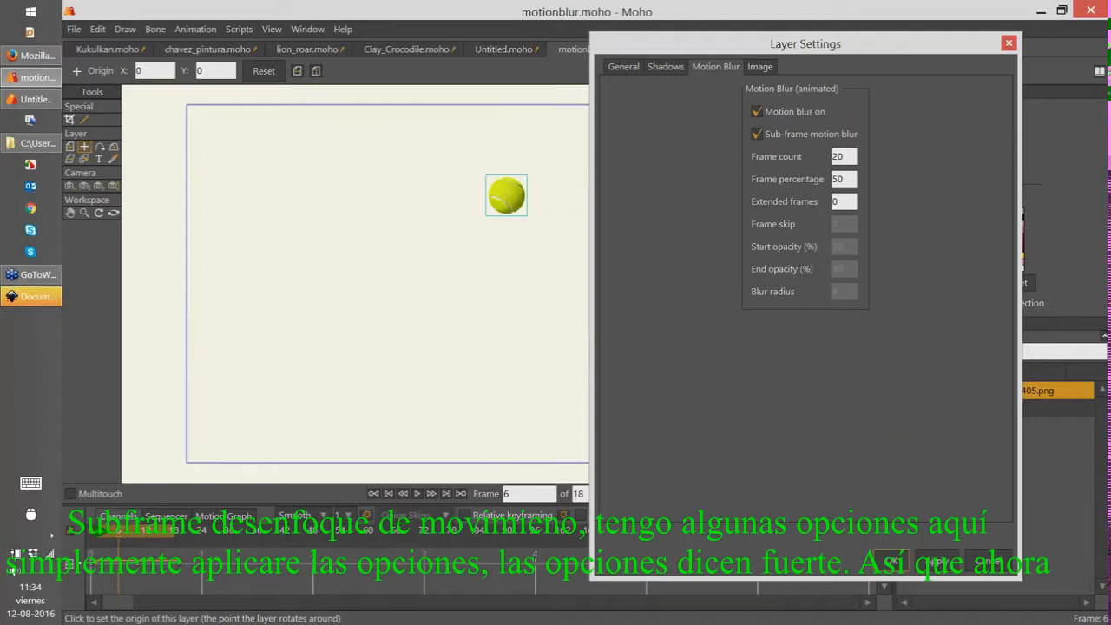
Step: Render frame 4 of the ball animation and inspect the blur at 287% zoom before closing the render
{"action": "left_click_drag", "start_coordinate": [104, 531], "coordinate": [109, 531]}
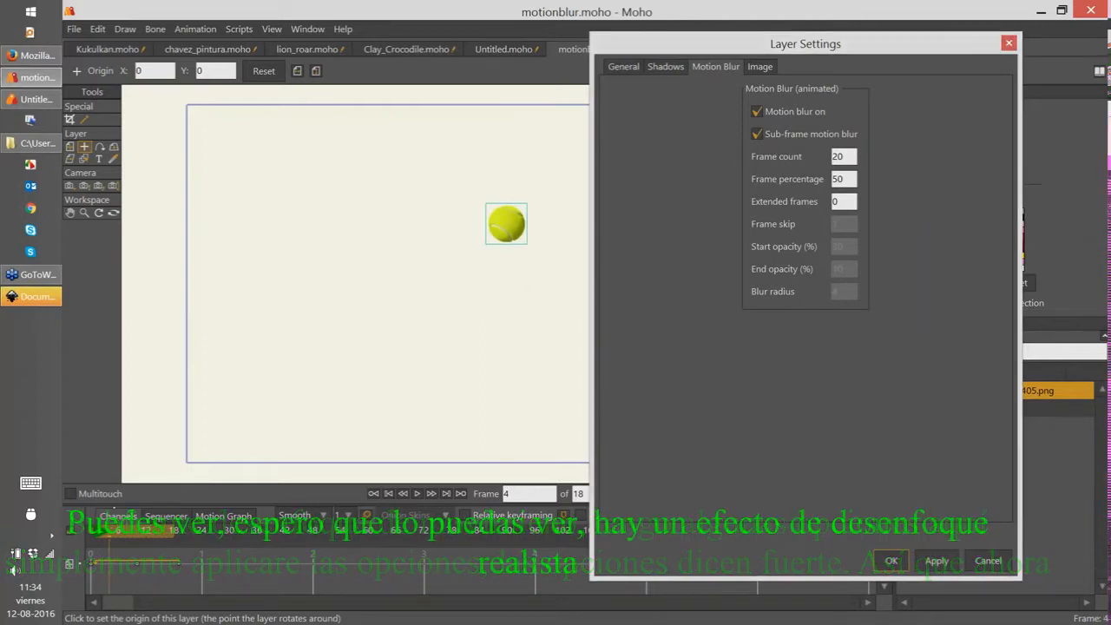
{"action": "key", "text": "ctrl+r"}
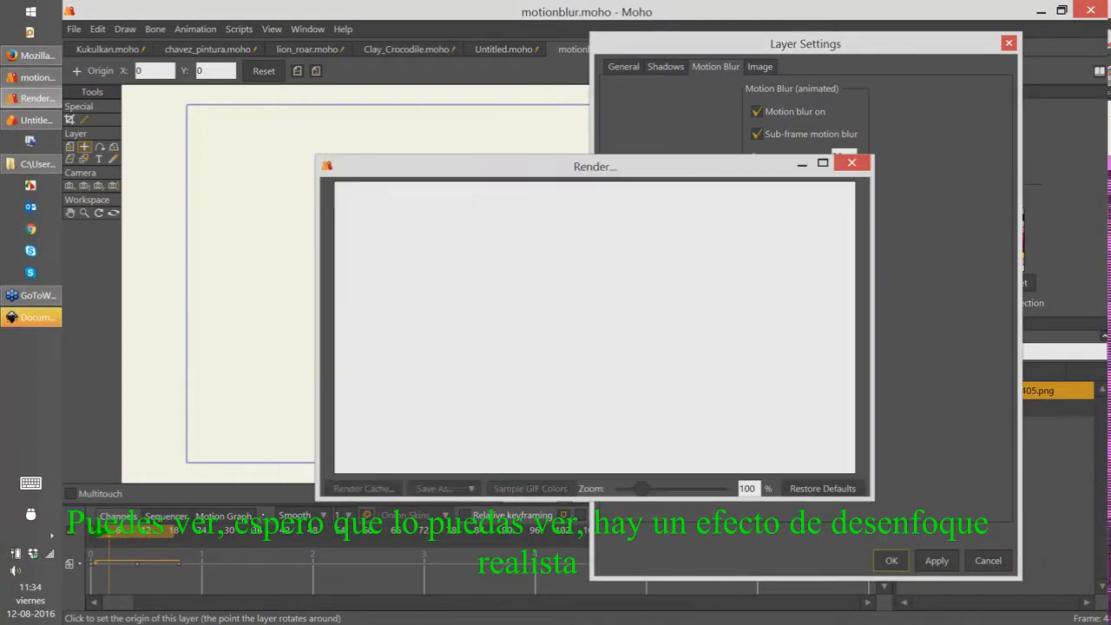
{"action": "left_click_drag", "start_coordinate": [625, 169], "coordinate": [671, 158]}
{"action": "left_click", "coordinate": [738, 477]}
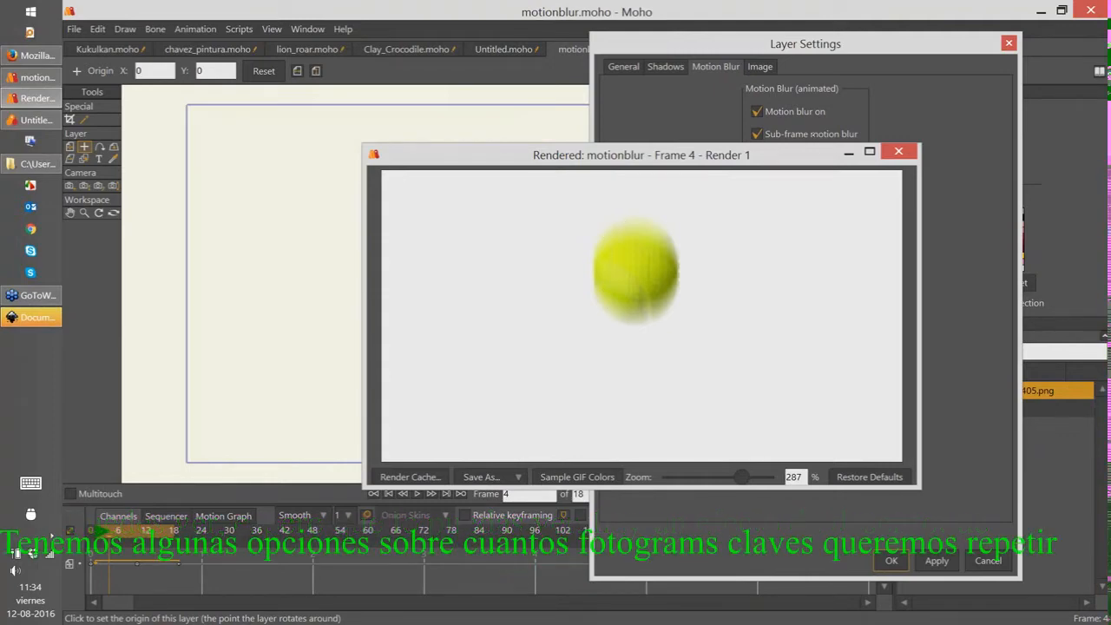
{"action": "left_click_drag", "start_coordinate": [776, 163], "coordinate": [649, 200]}
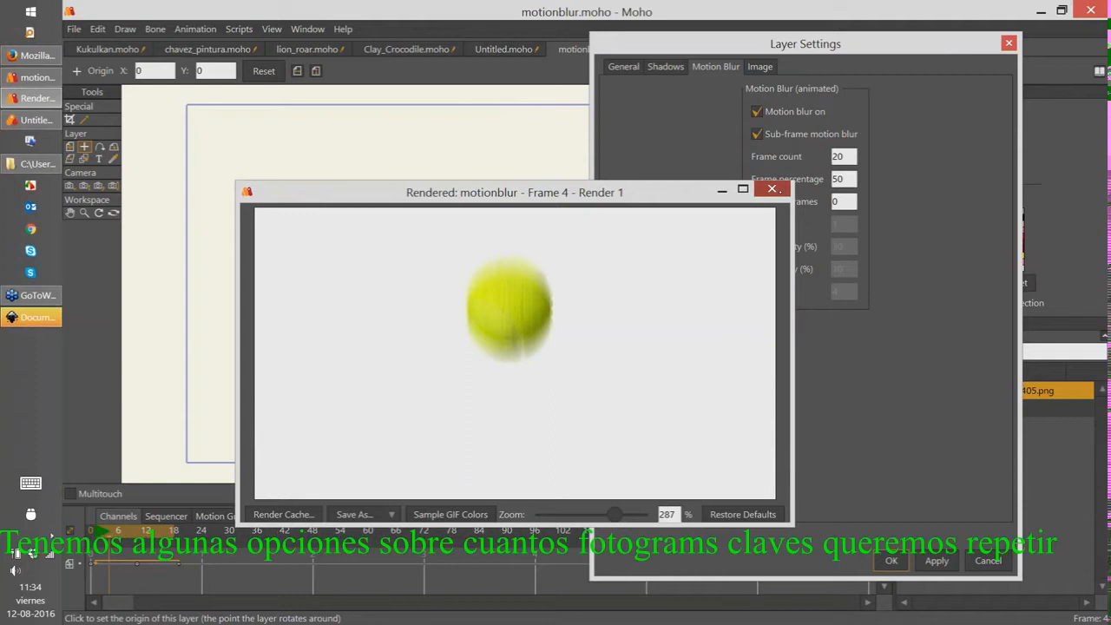
{"action": "left_click", "coordinate": [771, 188]}
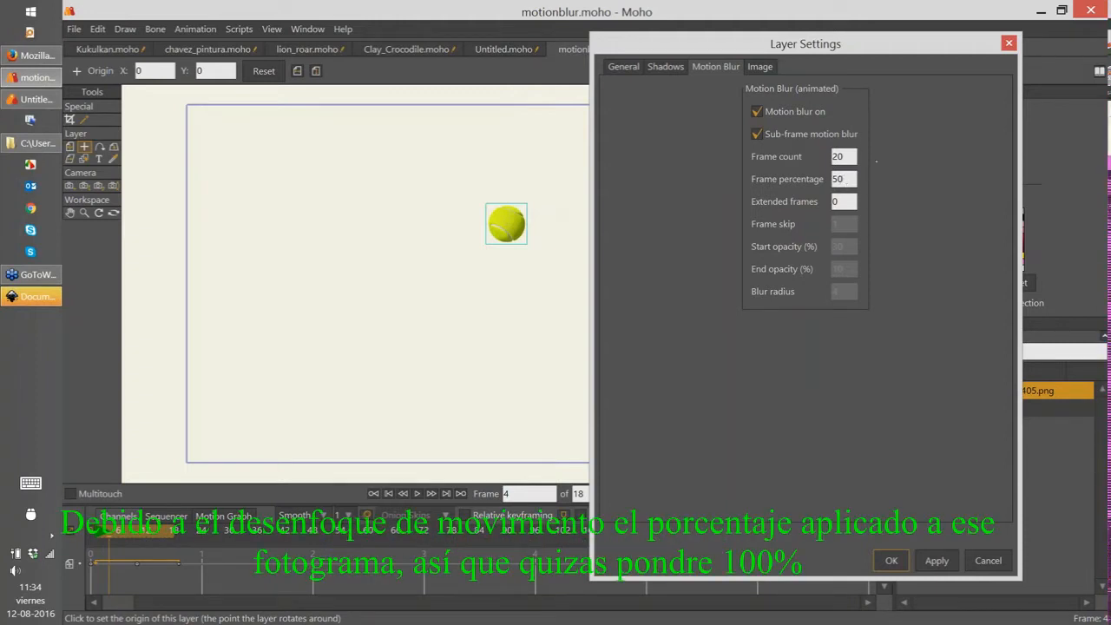
Step: Set the motion blur's frame percentage to 100, apply it and render frame 4 to check the effect
{"action": "left_click_drag", "start_coordinate": [847, 178], "coordinate": [729, 226]}
{"action": "type", "text": "100"}
{"action": "left_click", "coordinate": [934, 560]}
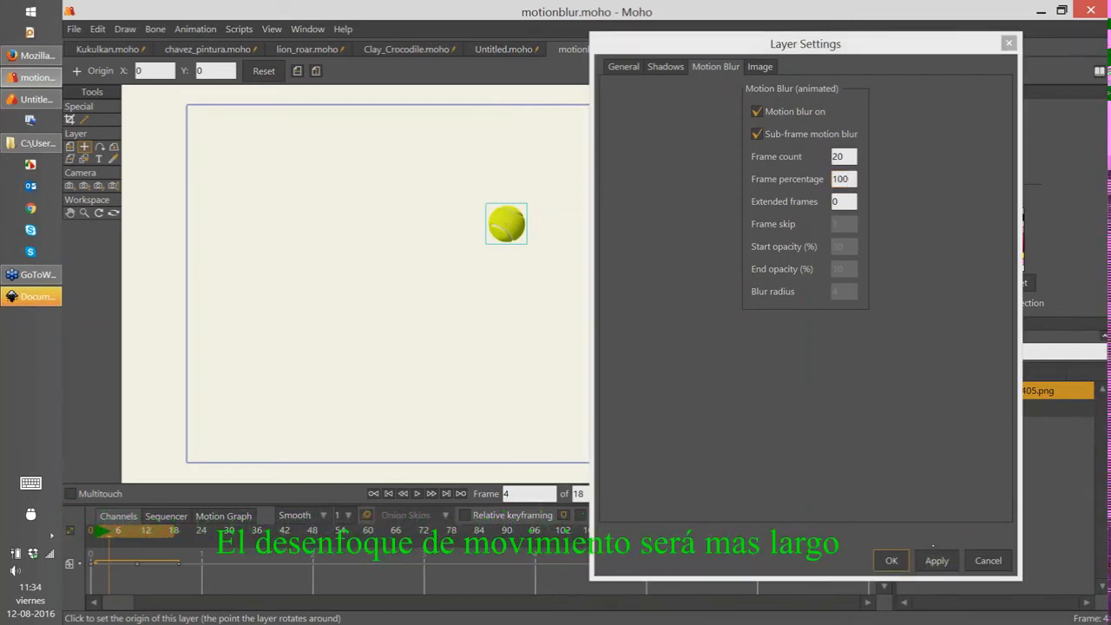
{"action": "key", "text": "ctrl+r"}
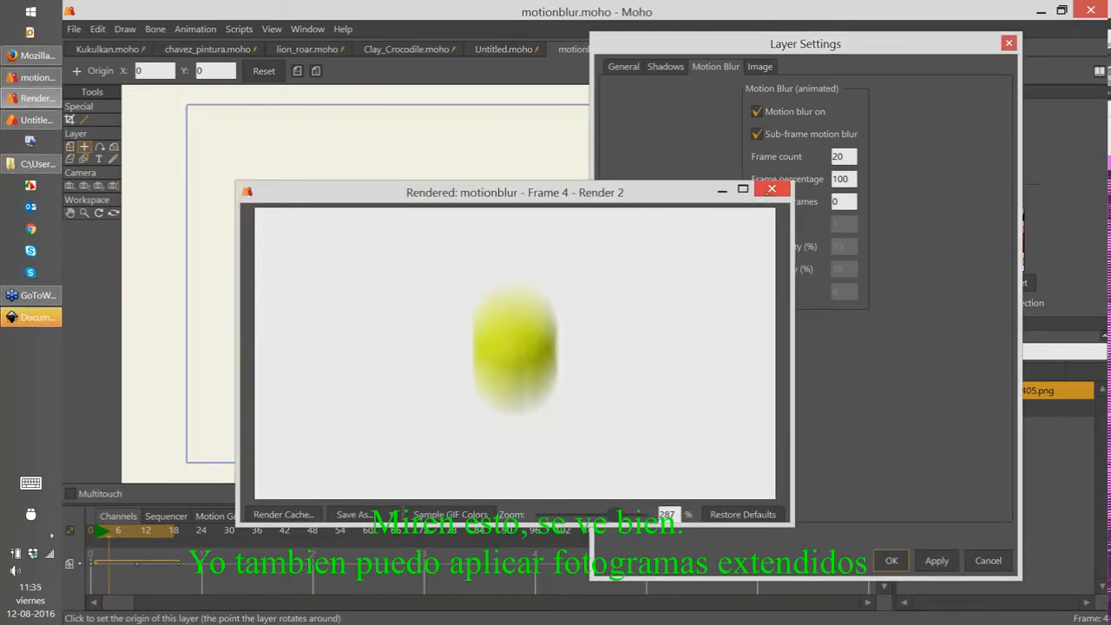
{"action": "left_click", "coordinate": [771, 189]}
Step: Set the extended frames to 20, apply it and render frame 4, viewing the motion trail at 87% zoom
{"action": "left_click_drag", "start_coordinate": [848, 200], "coordinate": [804, 209]}
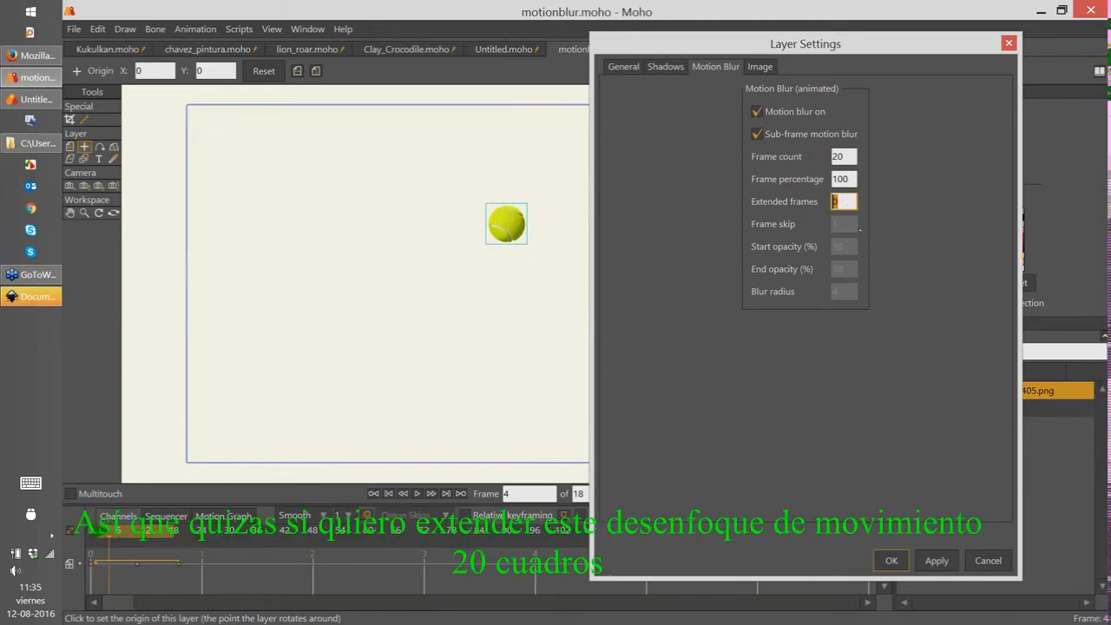
{"action": "type", "text": "20"}
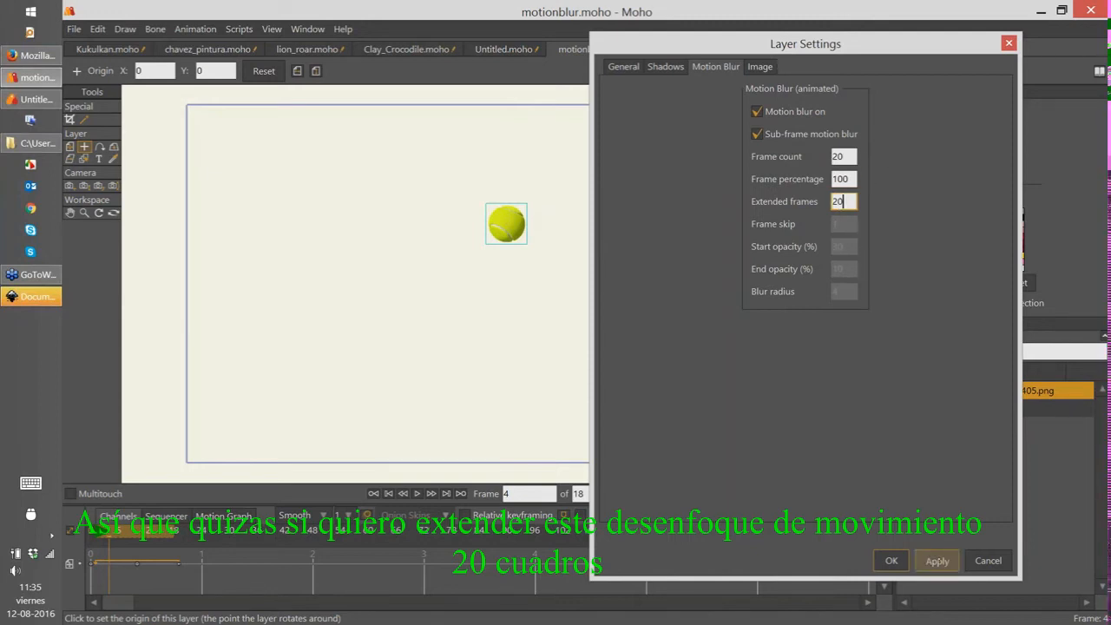
{"action": "left_click", "coordinate": [936, 561]}
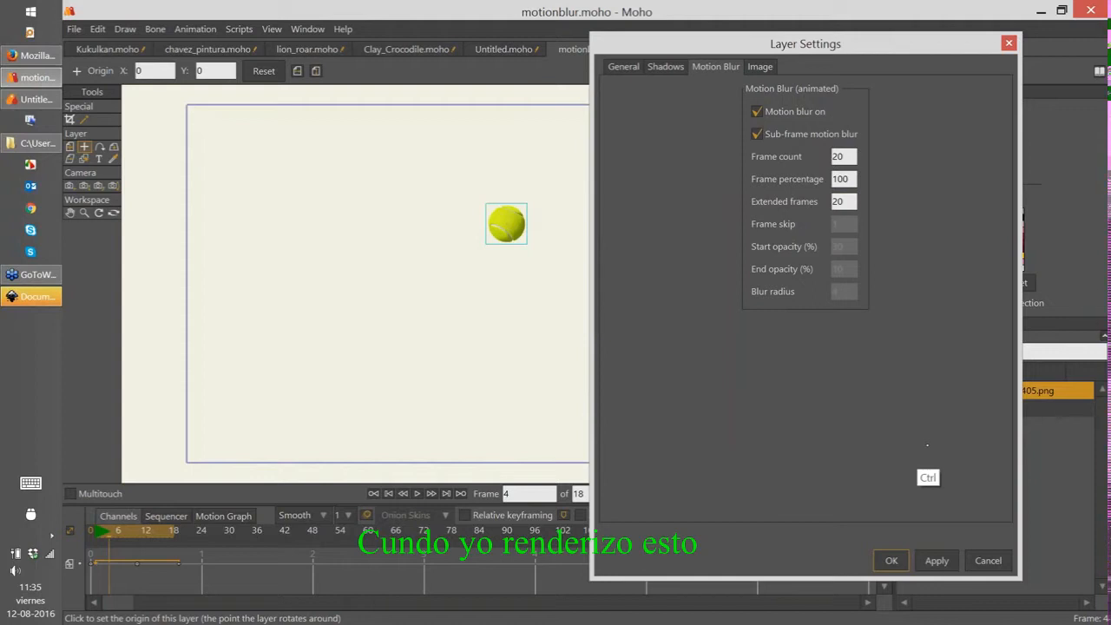
{"action": "key", "text": "ctrl+r"}
{"action": "left_click_drag", "start_coordinate": [637, 191], "coordinate": [663, 132]}
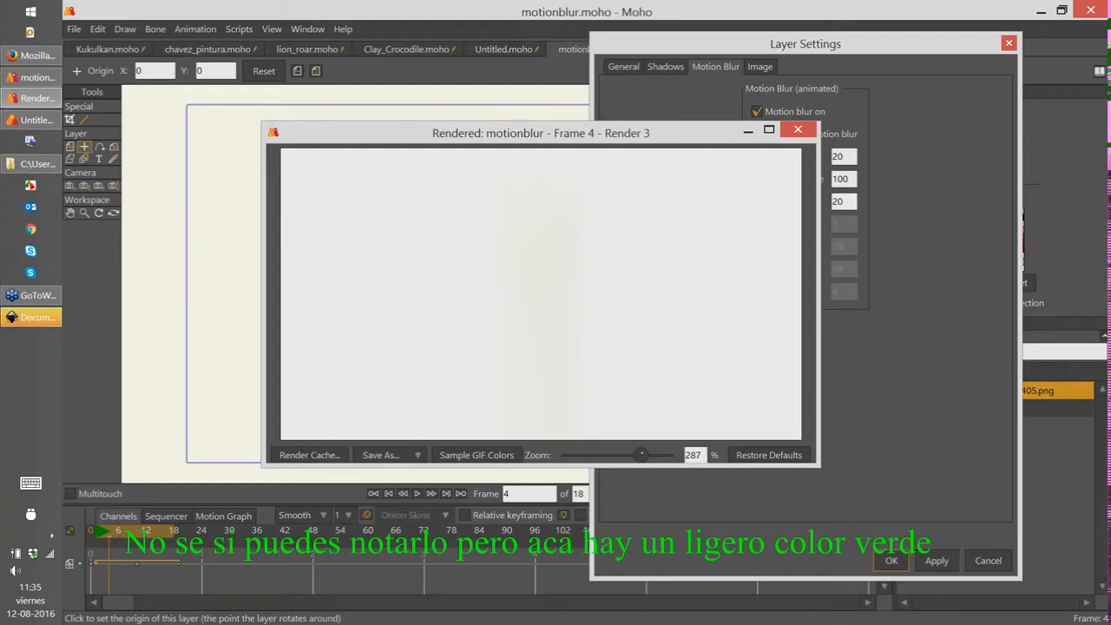
{"action": "left_click_drag", "start_coordinate": [642, 453], "coordinate": [583, 454]}
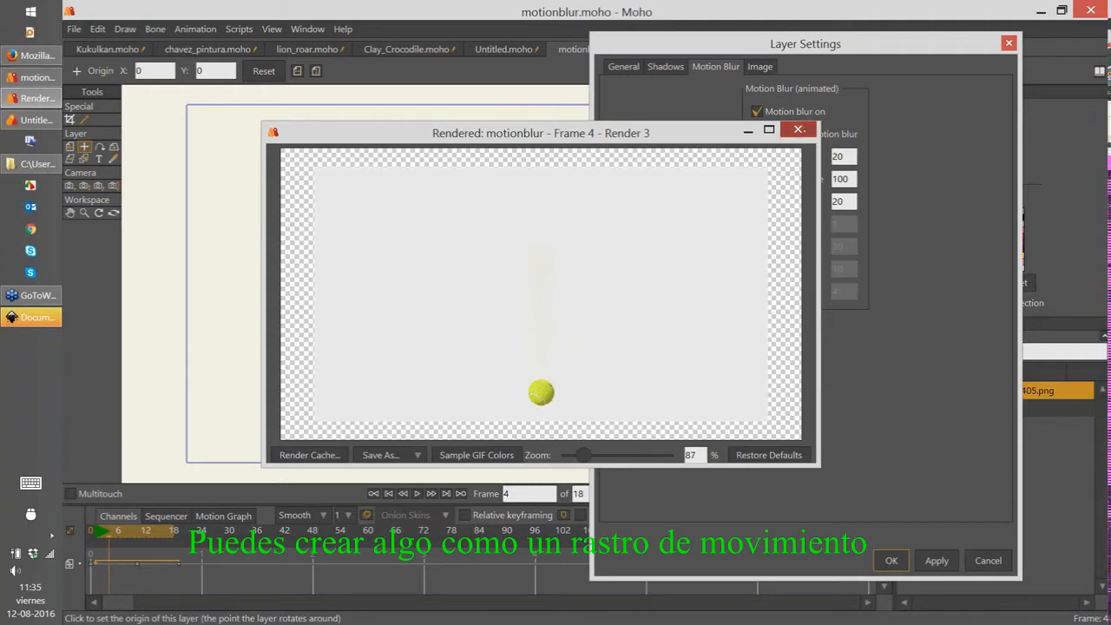
{"action": "left_click", "coordinate": [798, 130]}
Step: Set the extended frames to 0 and the frame percentage to 50, and confirm the layer settings
{"action": "type", "text": "0"}
{"action": "key", "text": "shift+Tab"}
{"action": "type", "text": "50"}
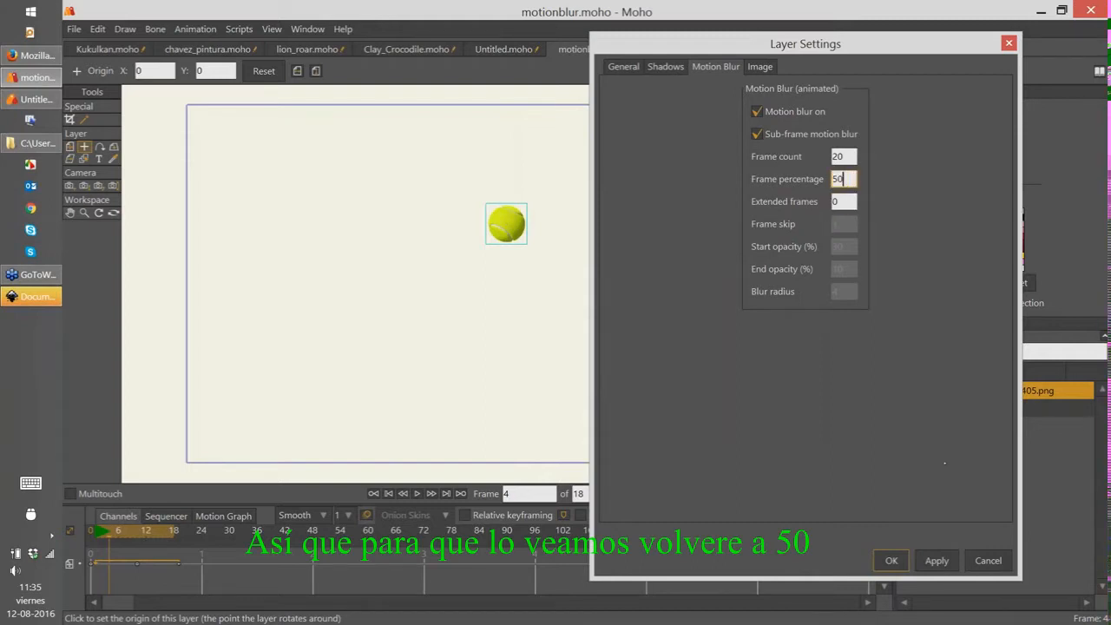
{"action": "left_click", "coordinate": [891, 561]}
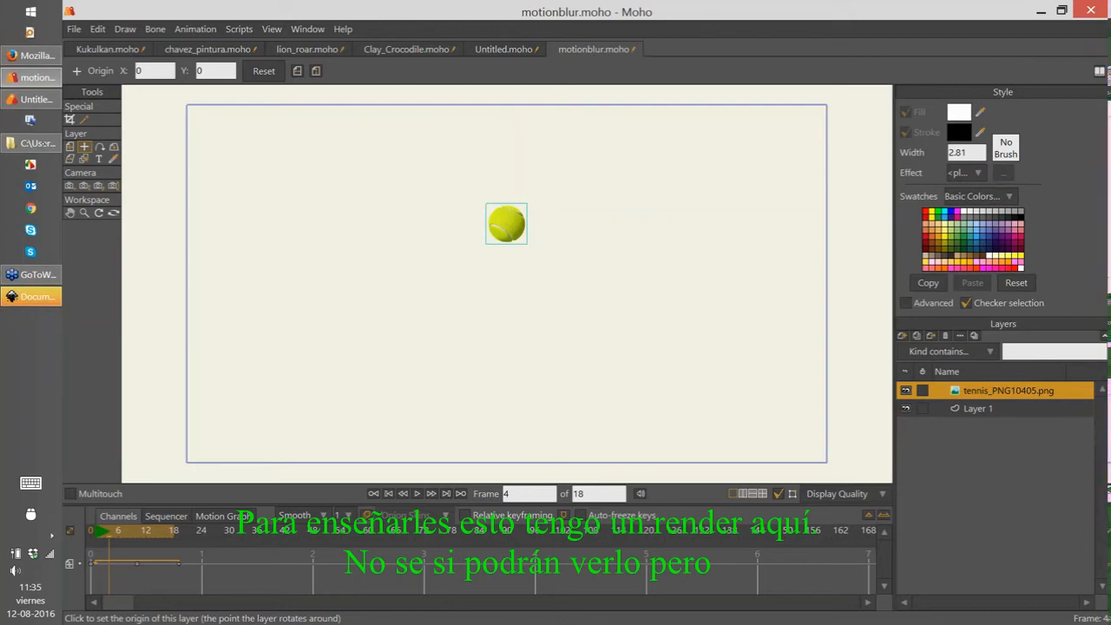
Step: Switch to File Explorer and open motionblur.mov from the Images folder in VLC
{"action": "left_click", "coordinate": [43, 142]}
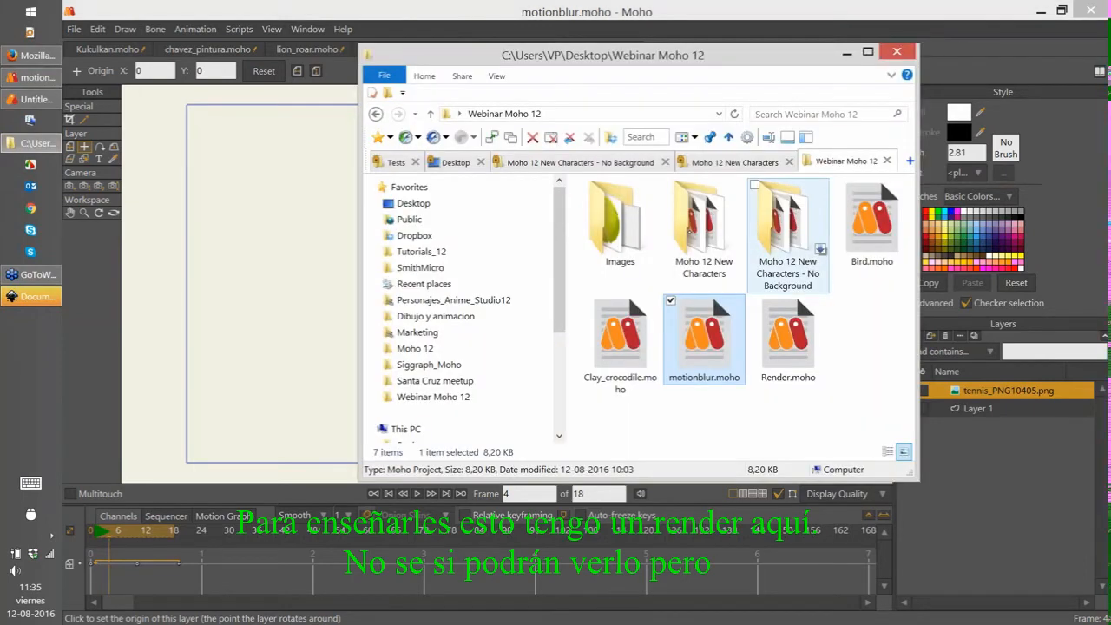
{"action": "double_click", "coordinate": [622, 226]}
{"action": "left_click", "coordinate": [794, 223]}
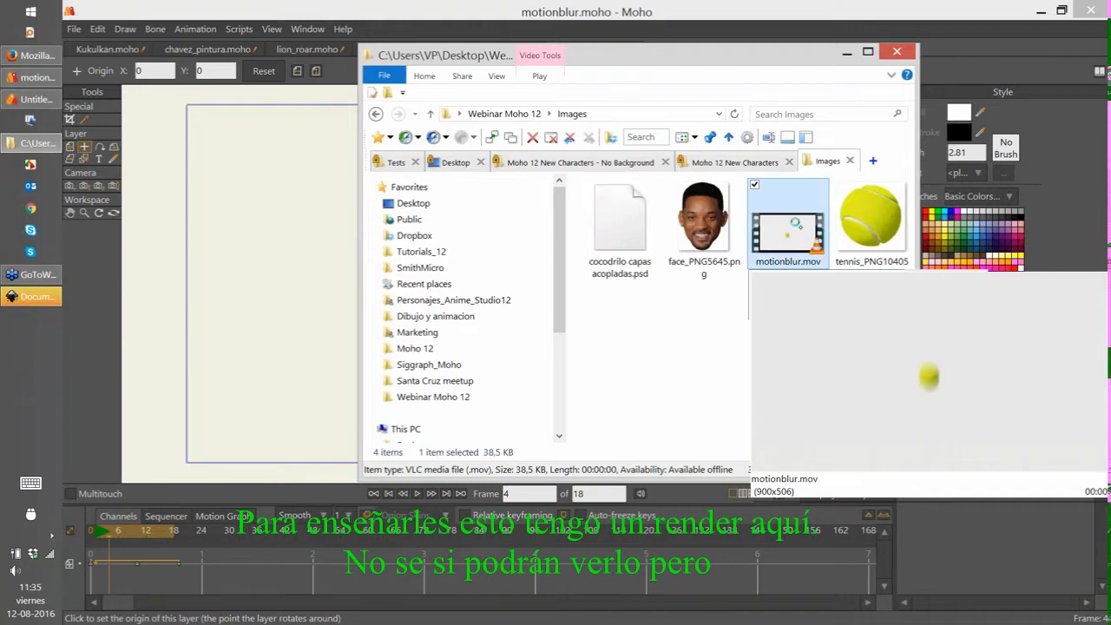
Step: Play the rendered tennis ball video and step through it frame by frame to examine the motion blur
{"action": "key", "text": "space"}
{"action": "key", "text": "e"}
{"action": "key", "text": "e"}
{"action": "key", "text": "e"}
{"action": "key", "text": "space"}
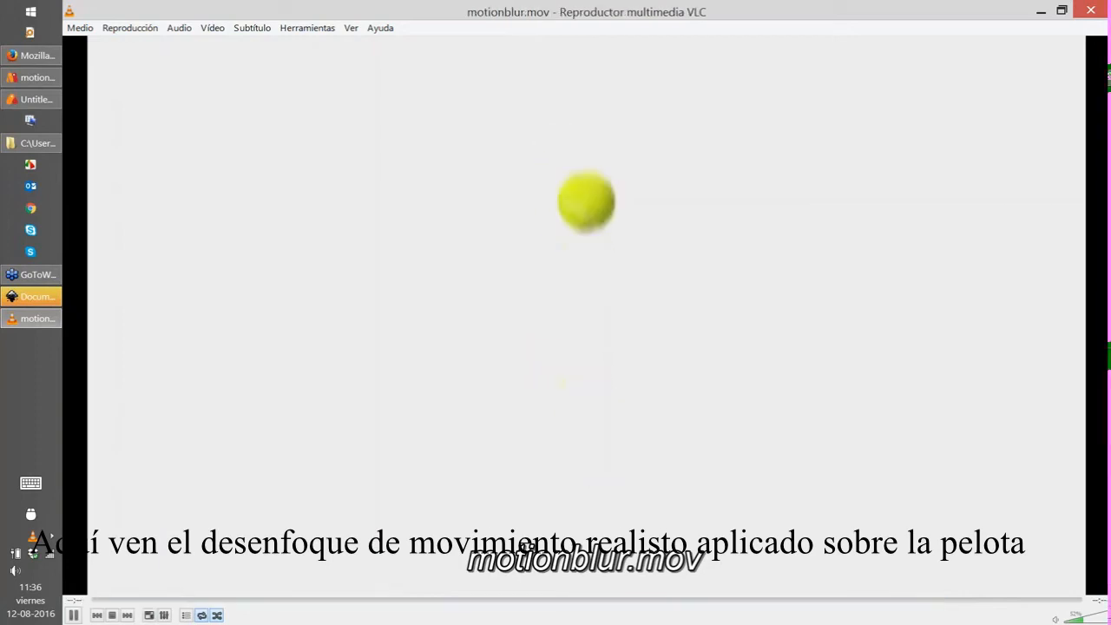
{"action": "key", "text": "space"}
{"action": "left_click_drag", "start_coordinate": [726, 602], "coordinate": [795, 589]}
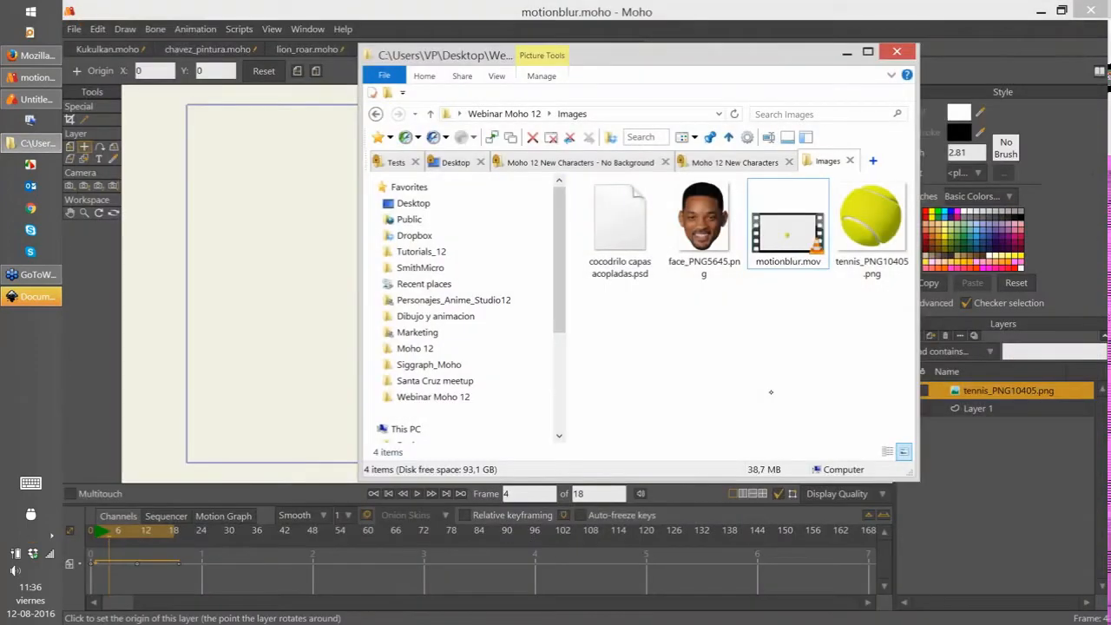
Step: Return to the Webinar Moho 12 folder, then switch to Moho and close all open documents without saving
{"action": "double_click", "coordinate": [770, 392]}
{"action": "left_click_drag", "start_coordinate": [764, 427], "coordinate": [772, 443]}
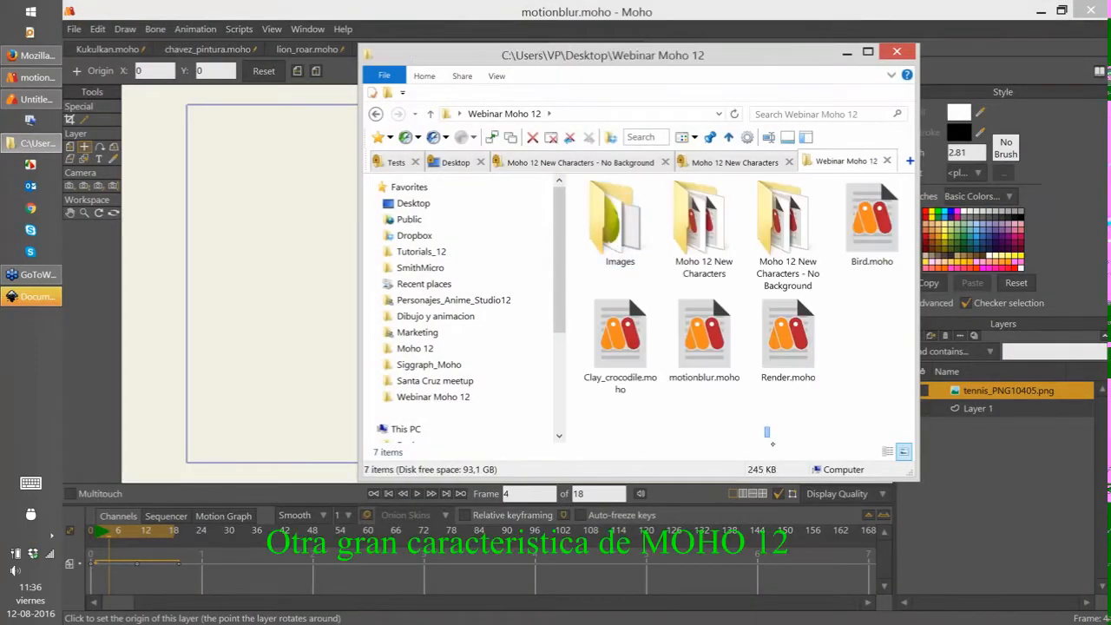
{"action": "key", "text": "alt+Tab"}
{"action": "key", "text": "ctrl+w"}
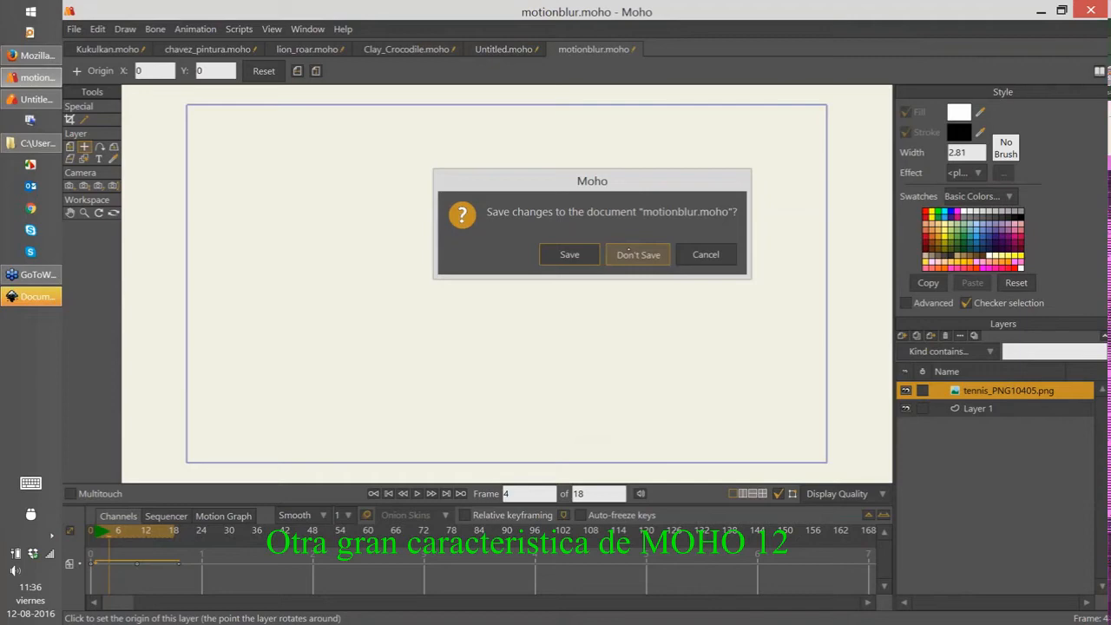
{"action": "left_click", "coordinate": [629, 252]}
{"action": "key", "text": "ctrl+w"}
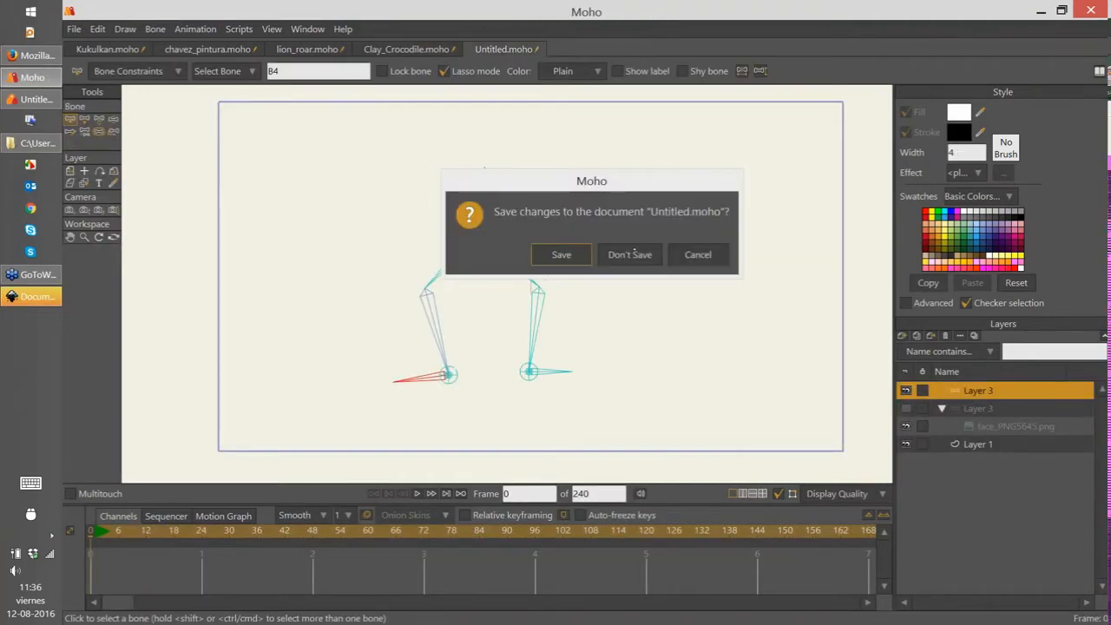
{"action": "left_click", "coordinate": [630, 253]}
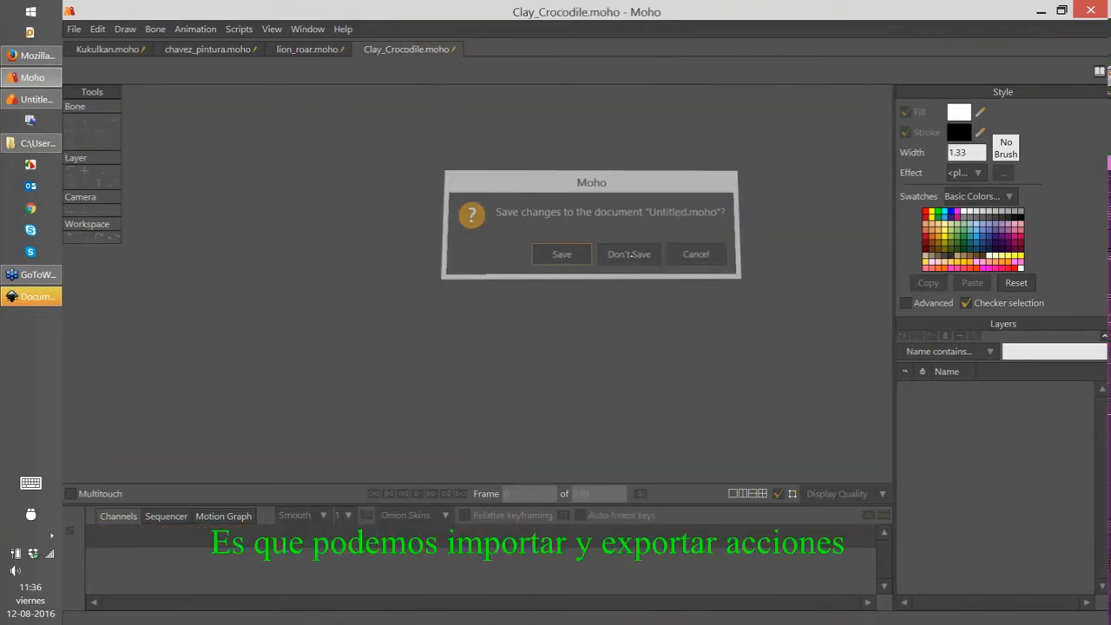
{"action": "key", "text": "ctrl+w"}
{"action": "key", "text": "ctrl+w"}
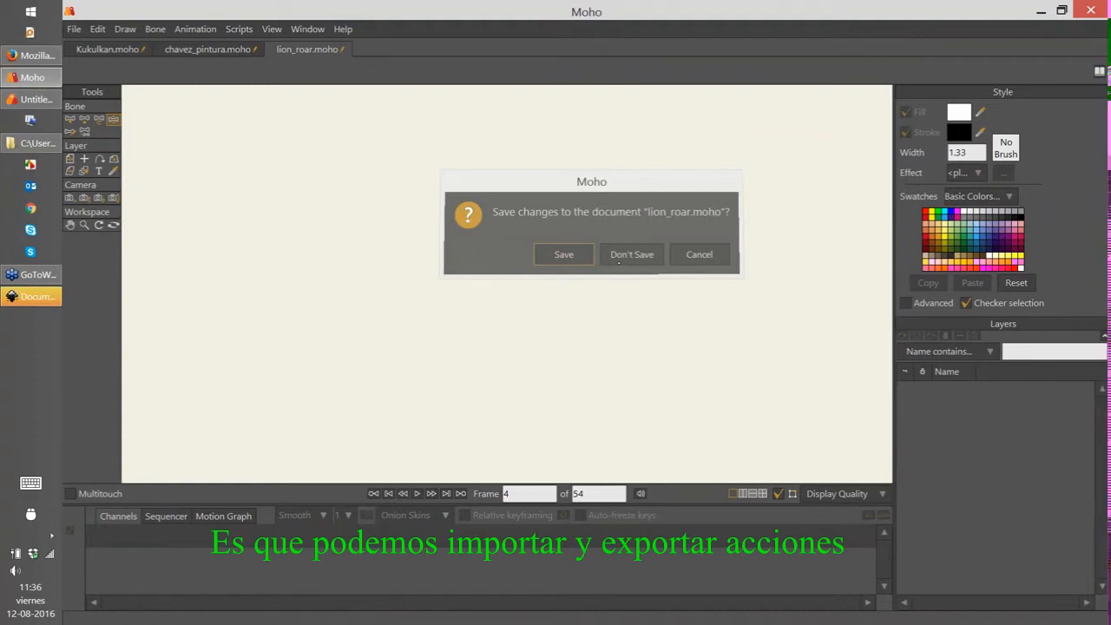
{"action": "left_click", "coordinate": [618, 260]}
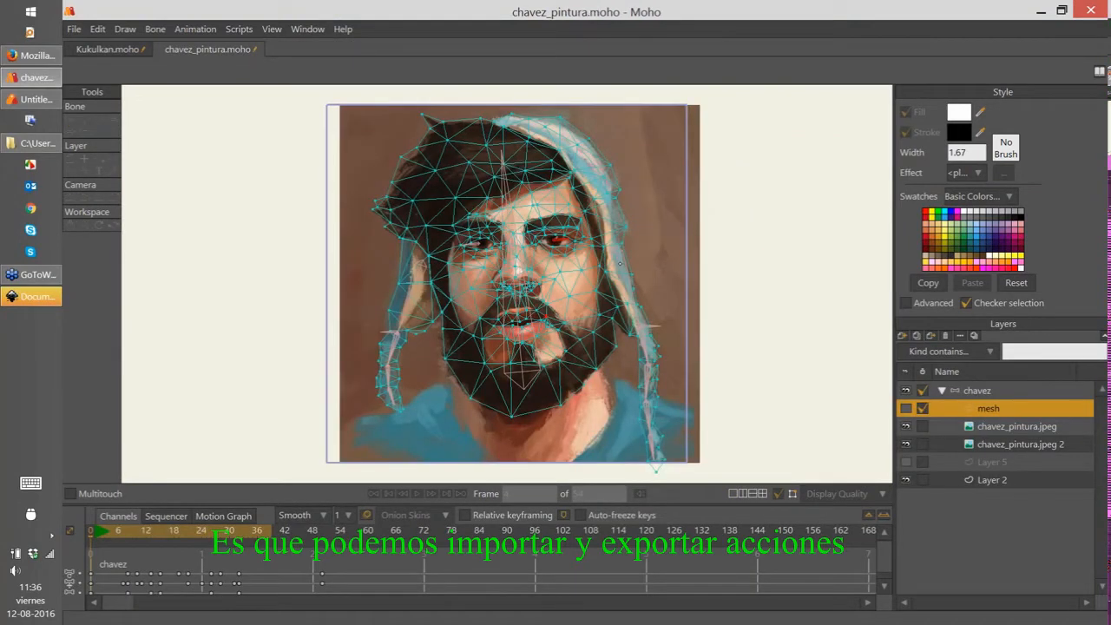
{"action": "key", "text": "ctrl+w"}
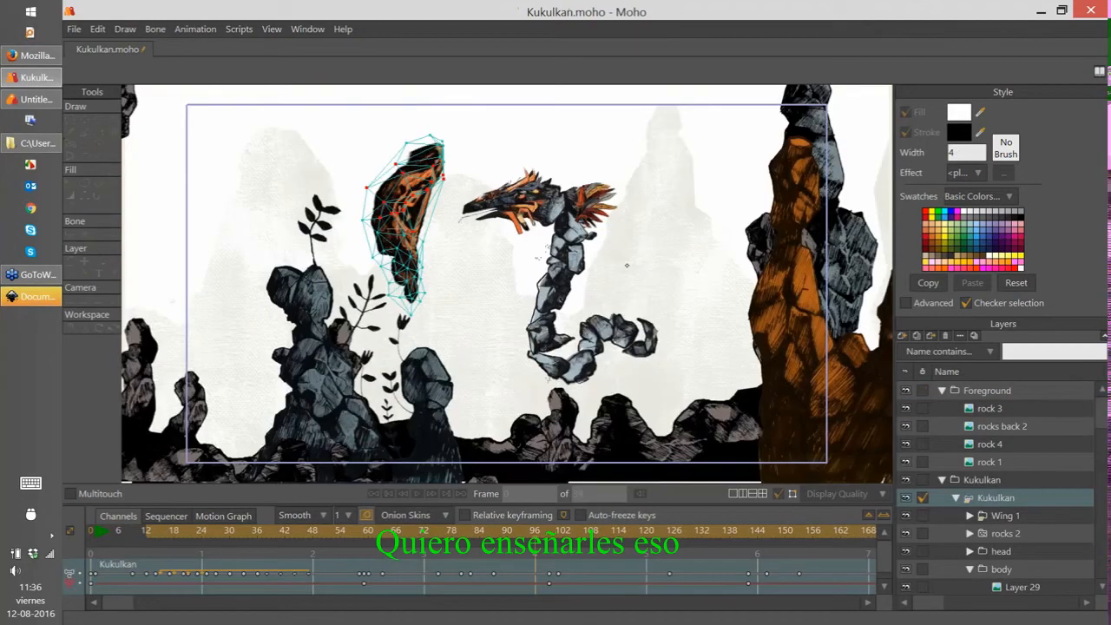
Step: Open Clay_crocodile.moho from the Webinar Moho 12 folder and play the crocodile's walk cycle
{"action": "left_click_drag", "start_coordinate": [620, 336], "coordinate": [253, 309]}
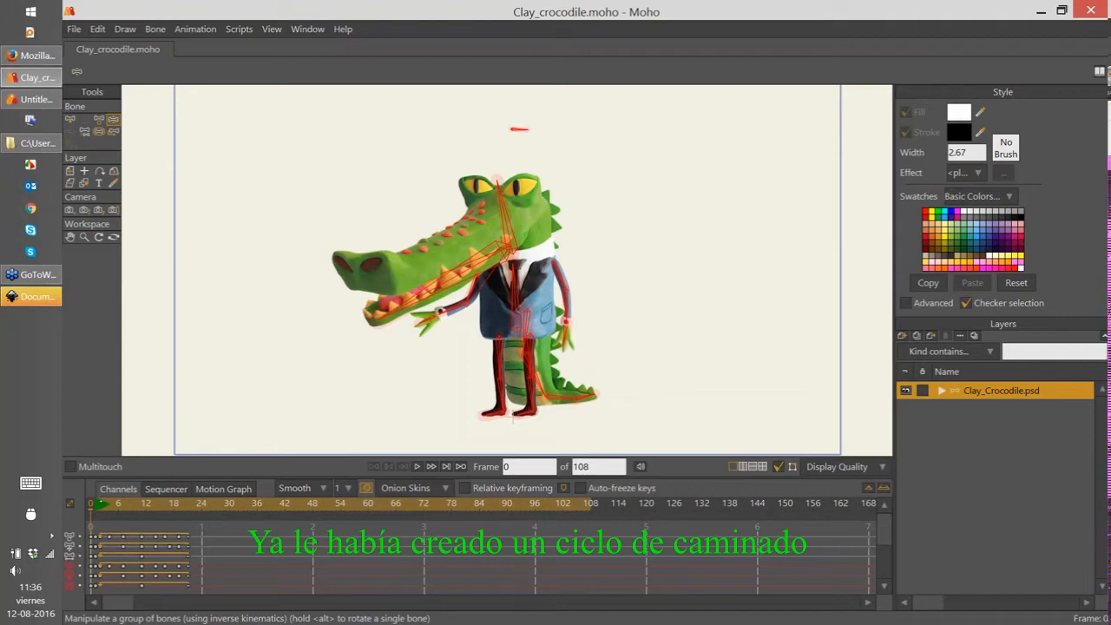
{"action": "key", "text": "space"}
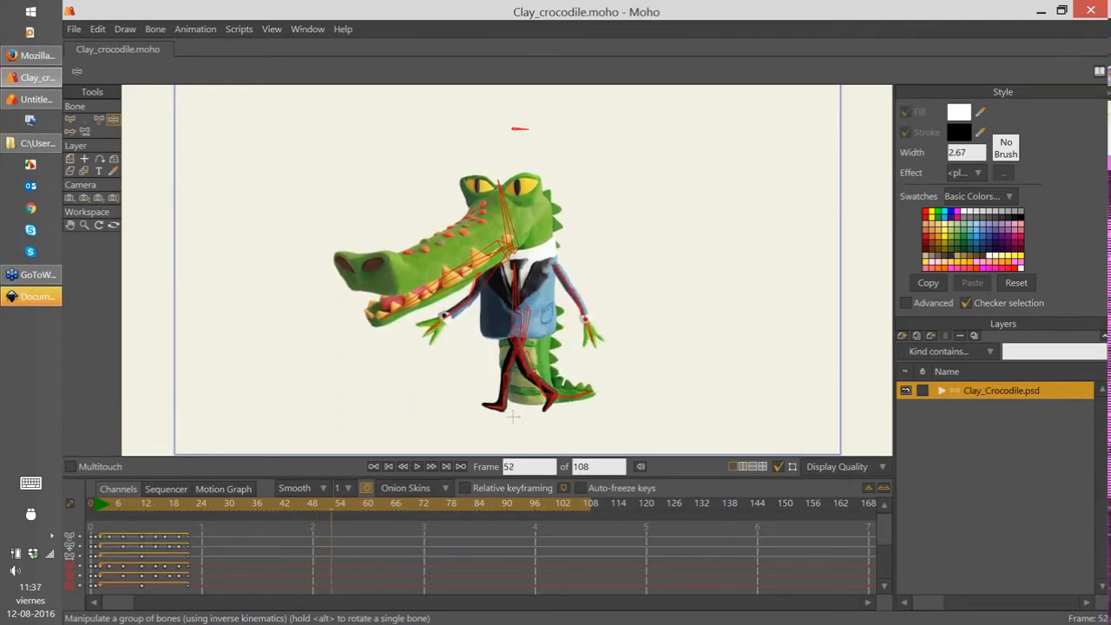
Step: Show the Actions window for the Clay_Crocodile.psd bone layer
{"action": "left_click", "coordinate": [309, 29]}
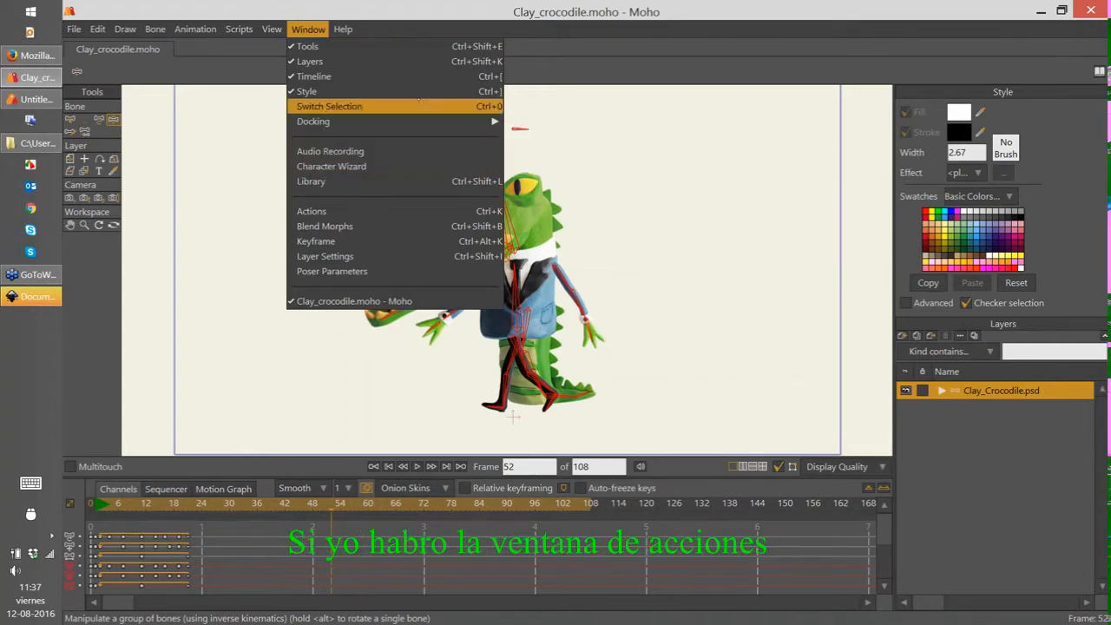
{"action": "left_click", "coordinate": [330, 211]}
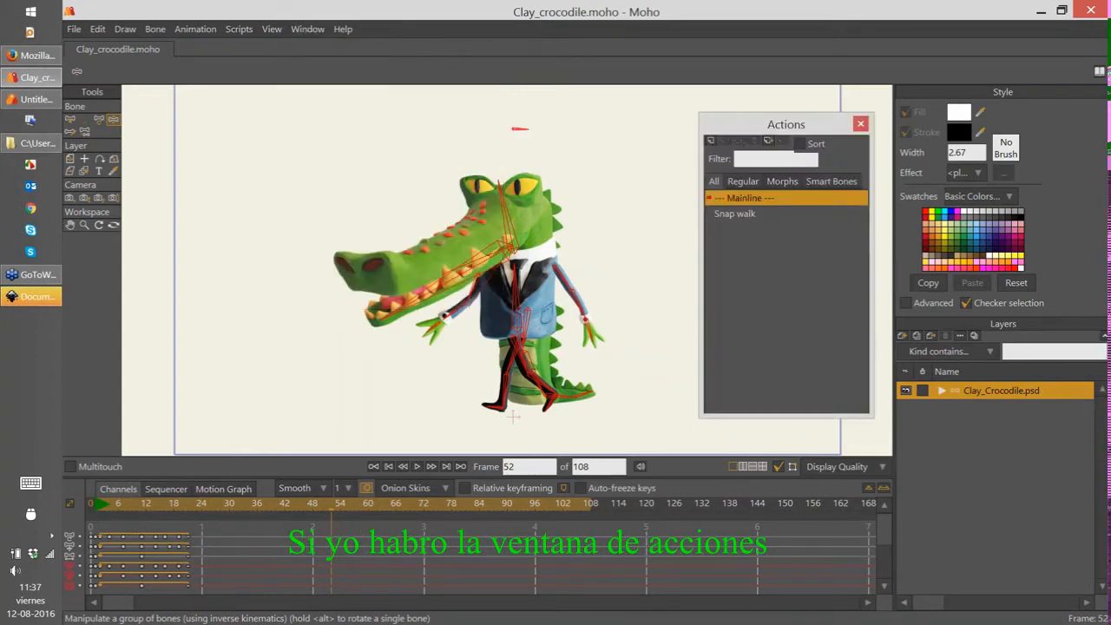
Step: Activate the crocodile's Snap walk action, play it to examine the motion, and return to the Mainline
{"action": "left_click", "coordinate": [734, 212]}
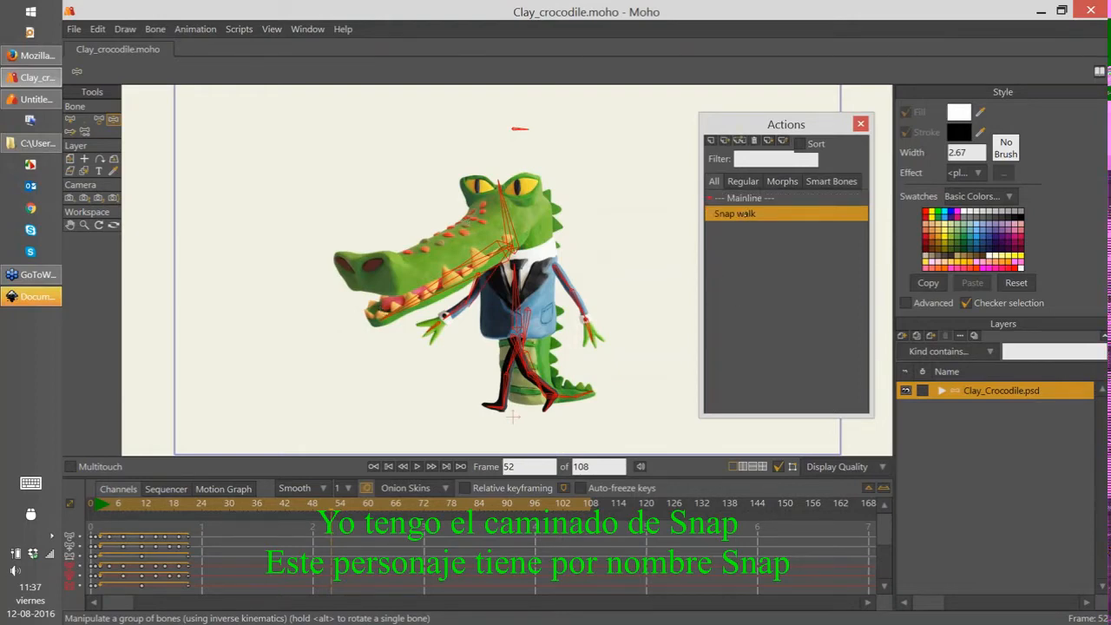
{"action": "double_click", "coordinate": [743, 214]}
{"action": "key", "text": "space"}
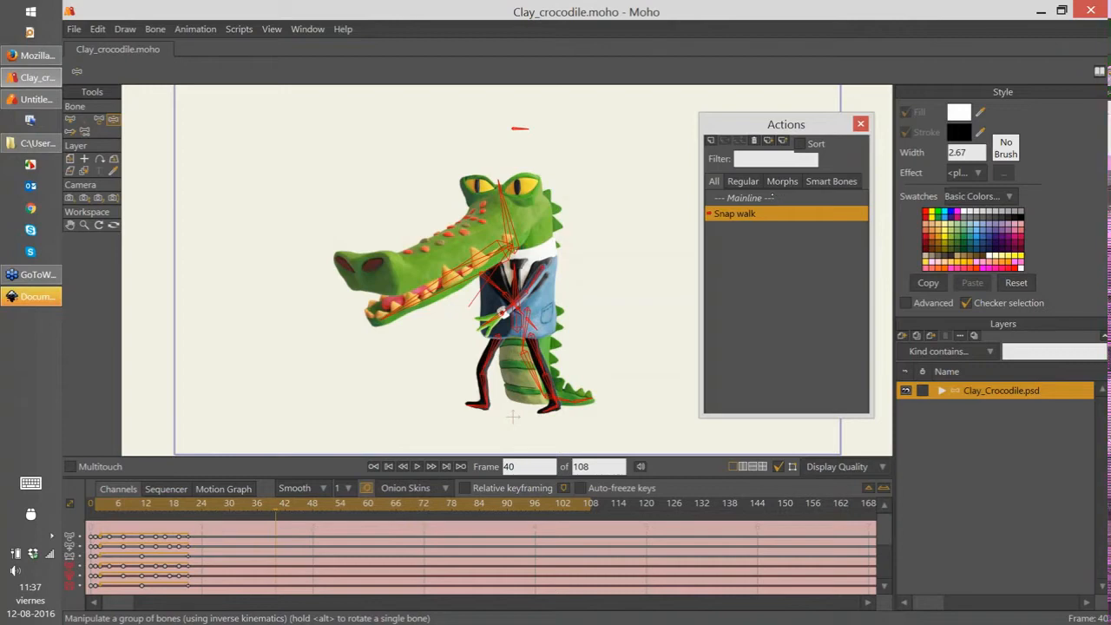
{"action": "double_click", "coordinate": [766, 198]}
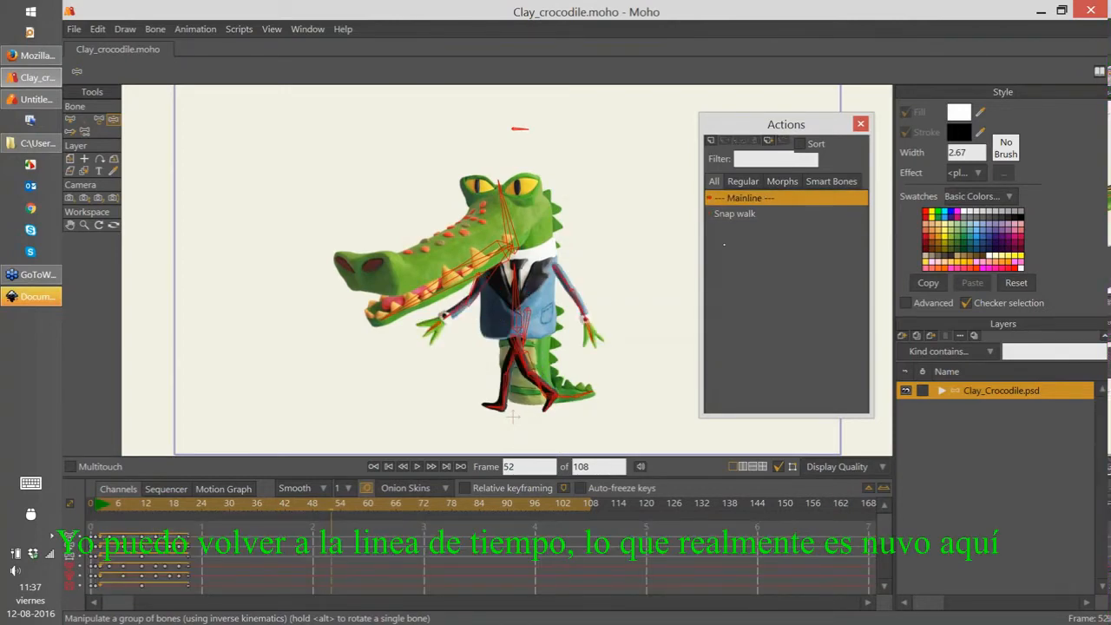
Step: Export the Snap walk action as the Moho Action file Snap walk.mohoaction in the Webinar Moho 12 folder
{"action": "left_click", "coordinate": [743, 213]}
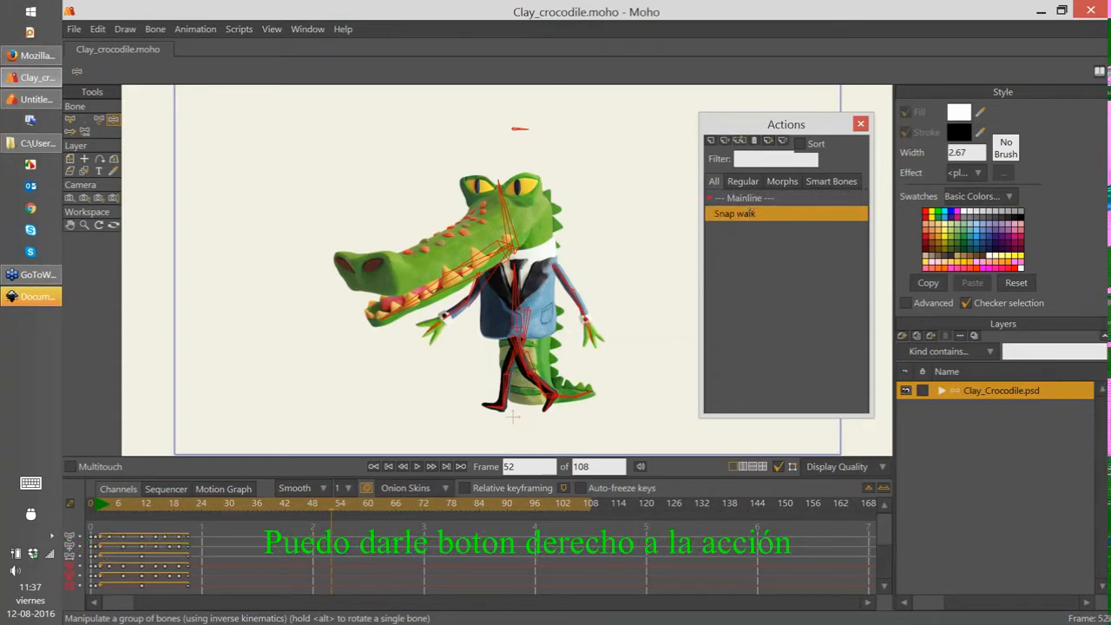
{"action": "right_click", "coordinate": [751, 214]}
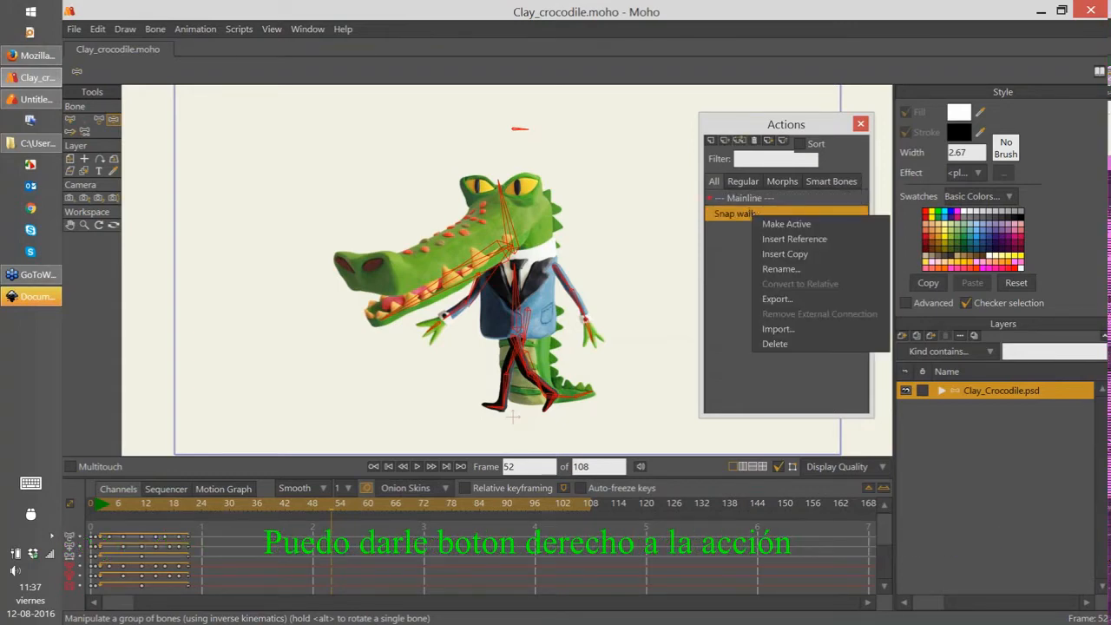
{"action": "left_click", "coordinate": [826, 299]}
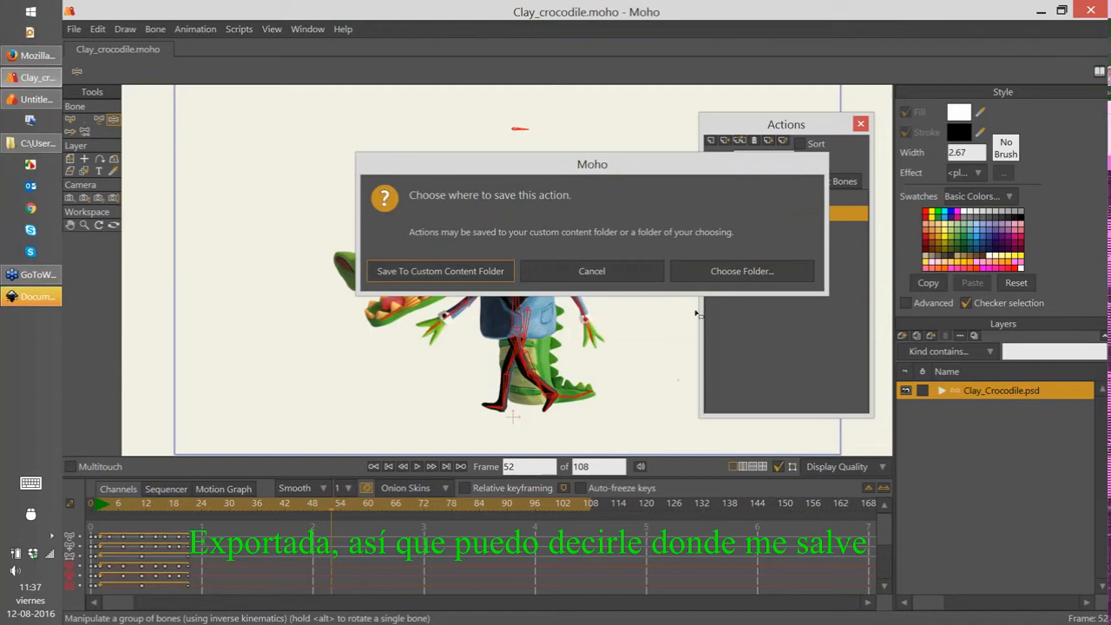
{"action": "left_click", "coordinate": [742, 271]}
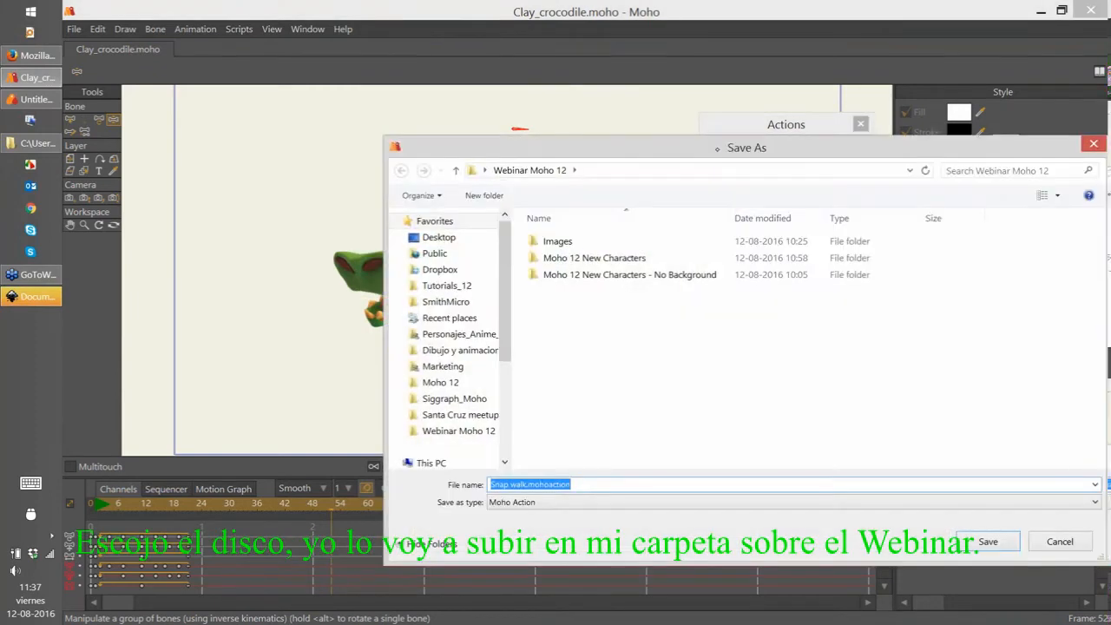
{"action": "left_click_drag", "start_coordinate": [717, 148], "coordinate": [611, 120]}
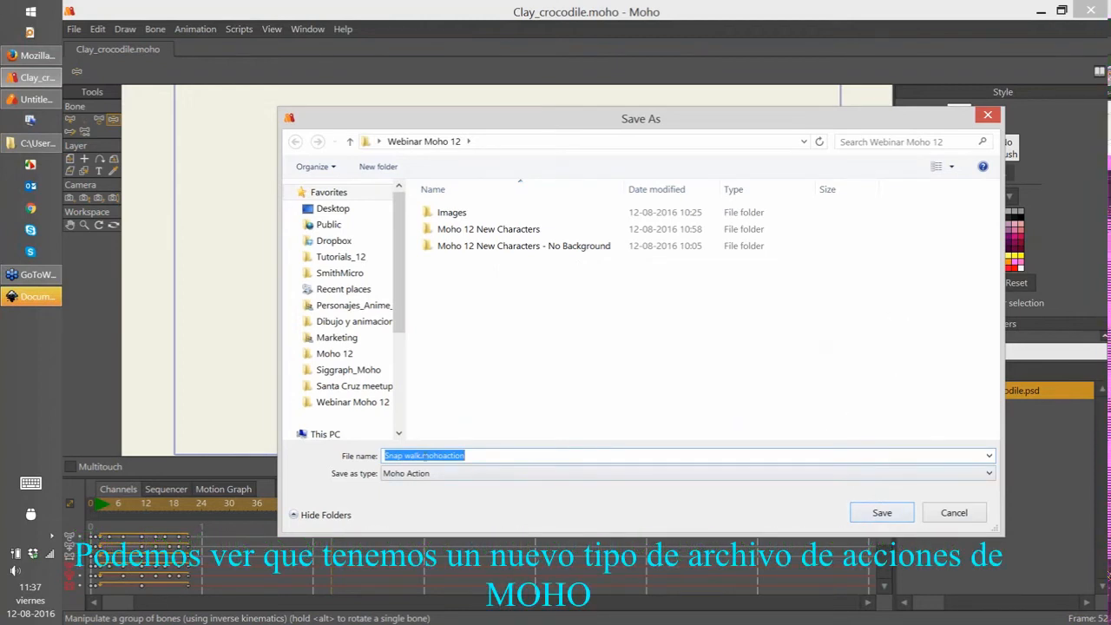
{"action": "left_click_drag", "start_coordinate": [439, 456], "coordinate": [429, 455]}
{"action": "left_click_drag", "start_coordinate": [423, 455], "coordinate": [466, 458]}
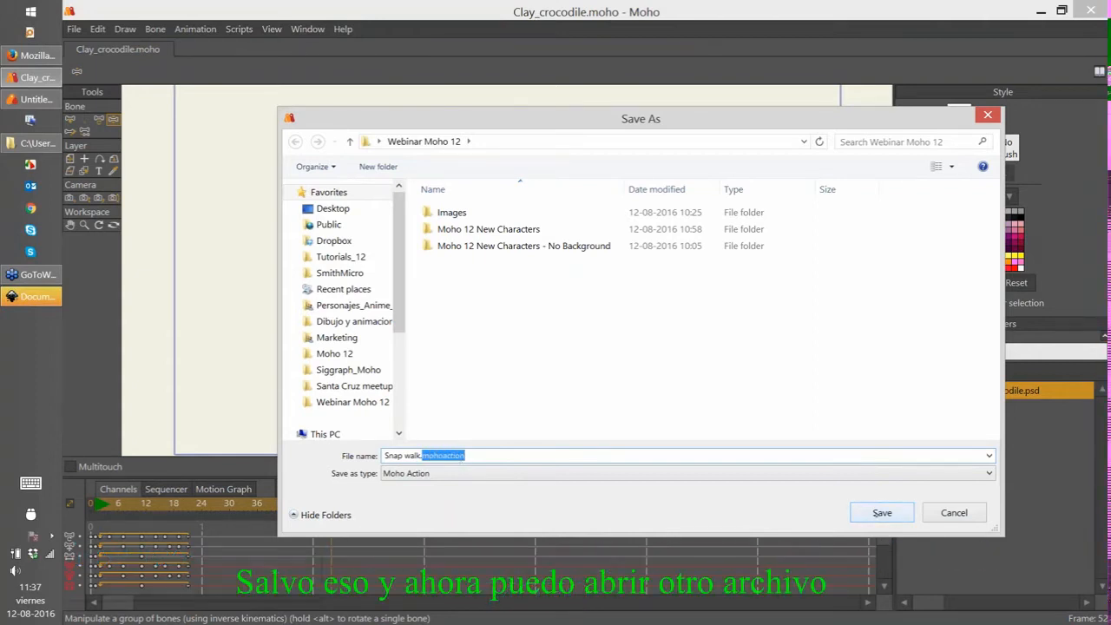
{"action": "key", "text": "Return"}
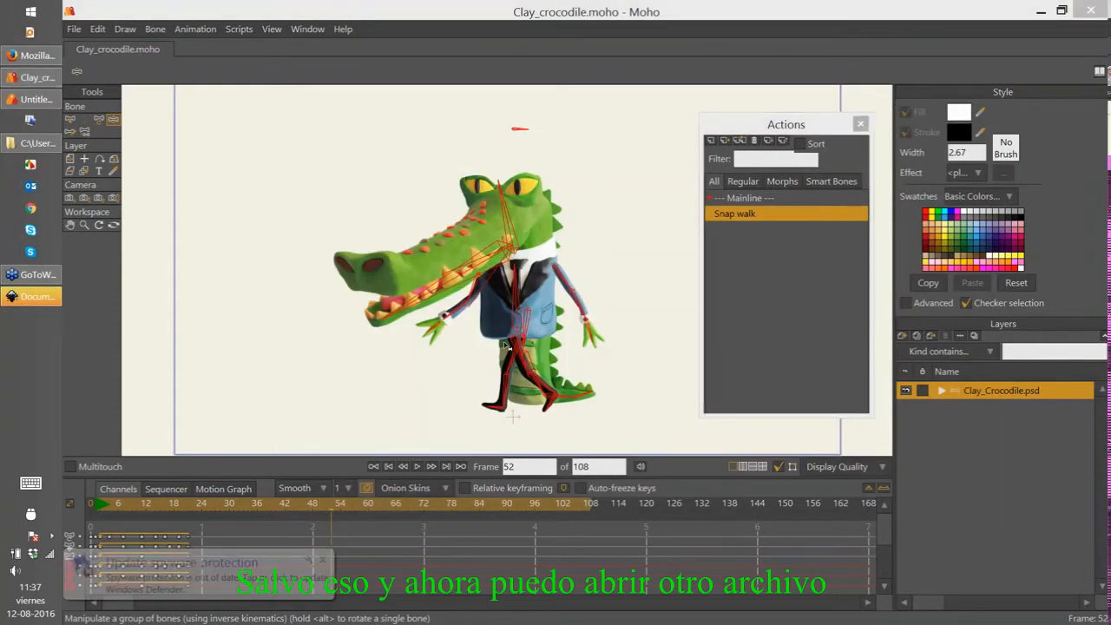
Step: Open Render.moho from the Webinar Moho 12 folder and filter its action list to regular actions
{"action": "key", "text": "alt+Tab"}
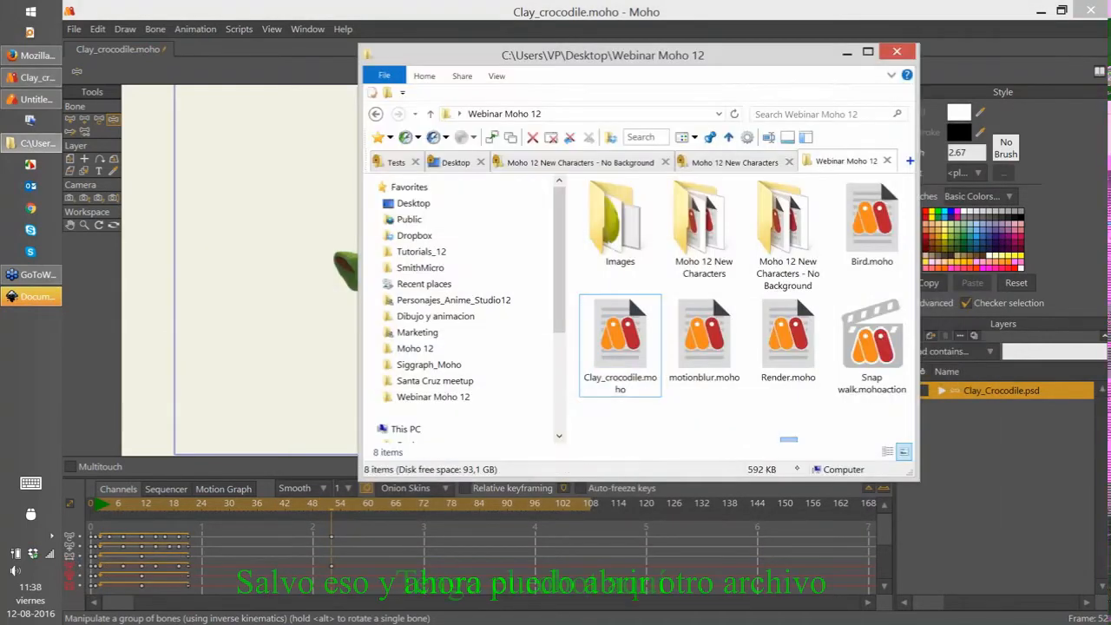
{"action": "double_click", "coordinate": [804, 338]}
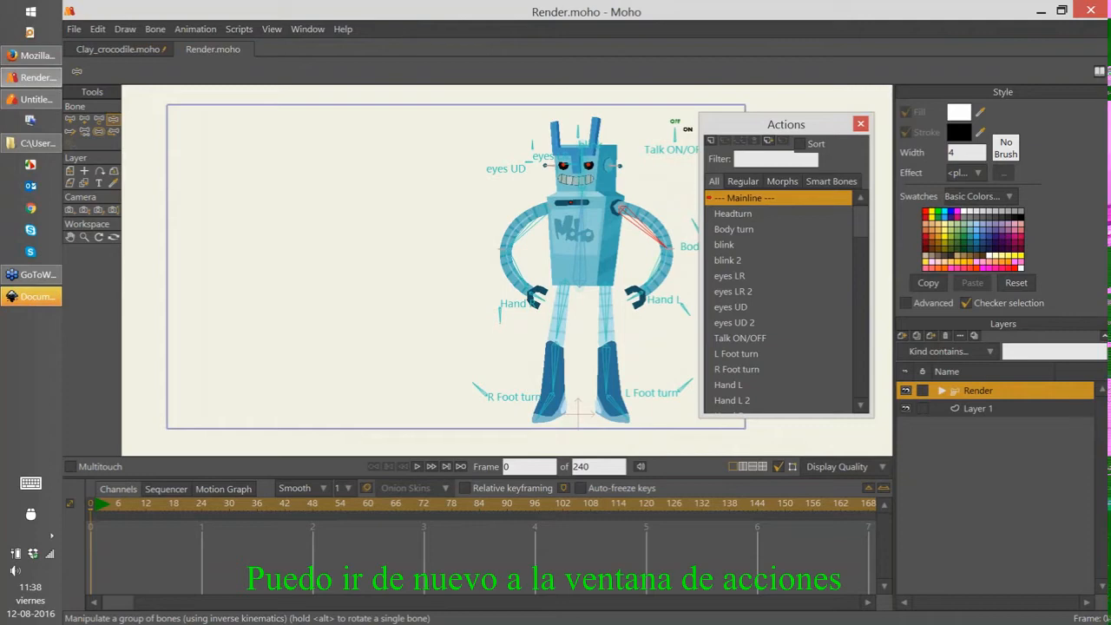
{"action": "left_click", "coordinate": [742, 180]}
{"action": "left_click_drag", "start_coordinate": [802, 126], "coordinate": [826, 118]}
Step: Import the Snap walk.mohoaction file into the robot's Render layer
{"action": "right_click", "coordinate": [842, 201]}
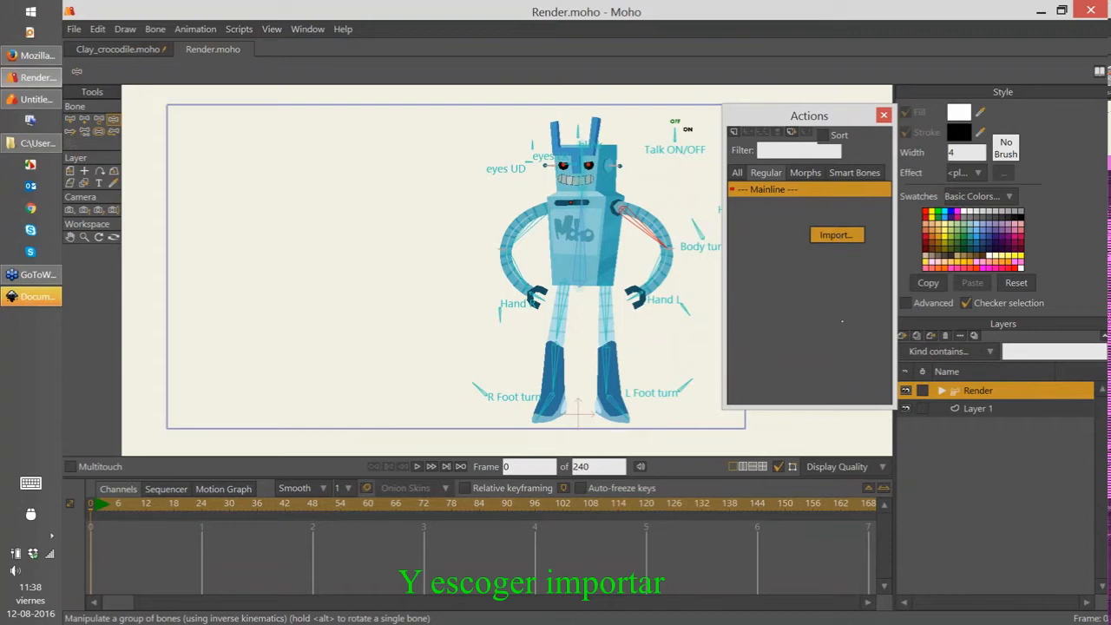
{"action": "left_click", "coordinate": [836, 234]}
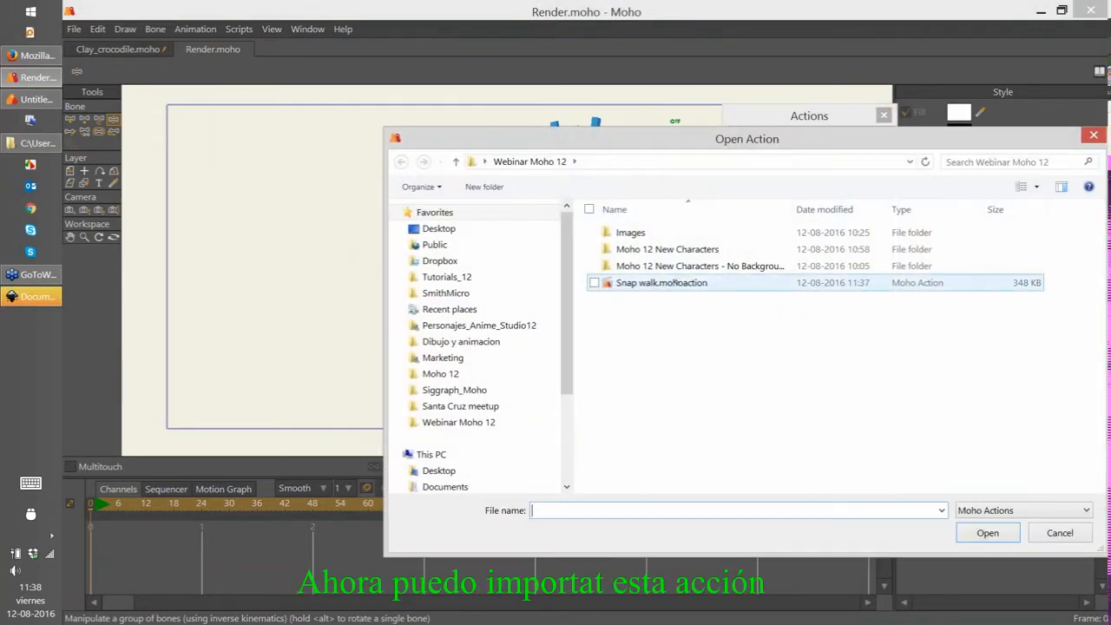
{"action": "left_click", "coordinate": [593, 283]}
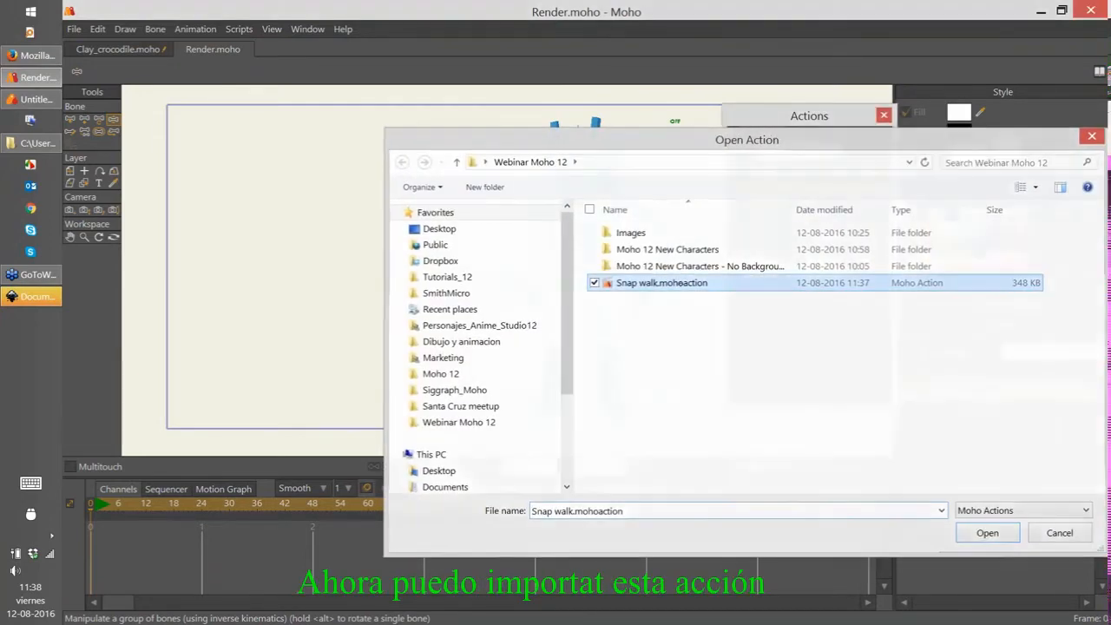
{"action": "key", "text": "Return"}
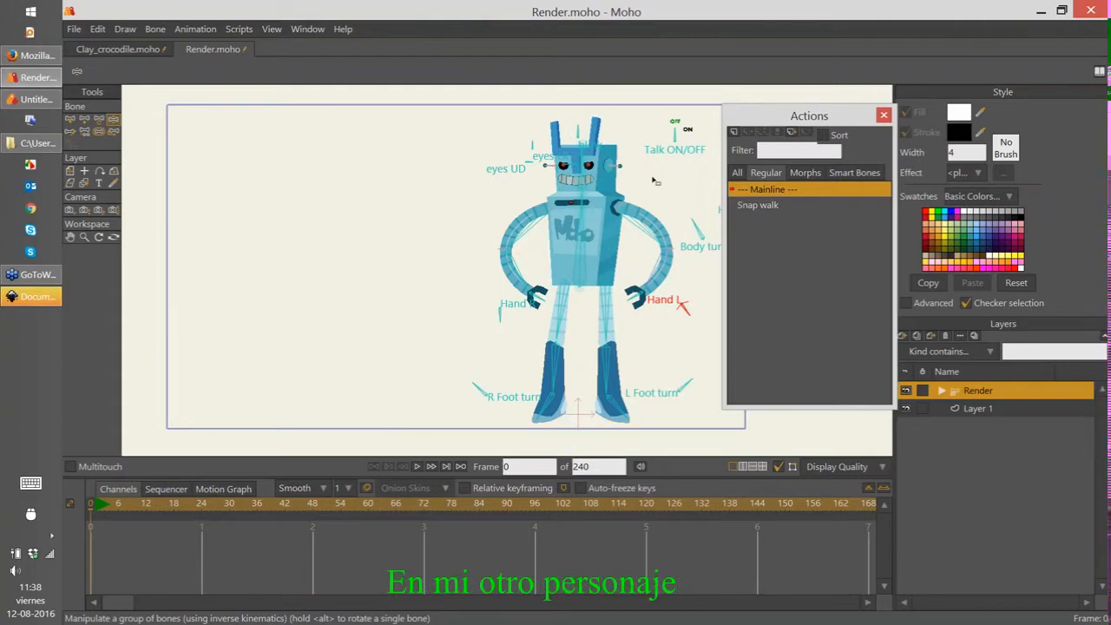
Step: Activate the imported Snap walk action and scrub to frame 52 to examine the robot's movement
{"action": "left_click", "coordinate": [775, 204]}
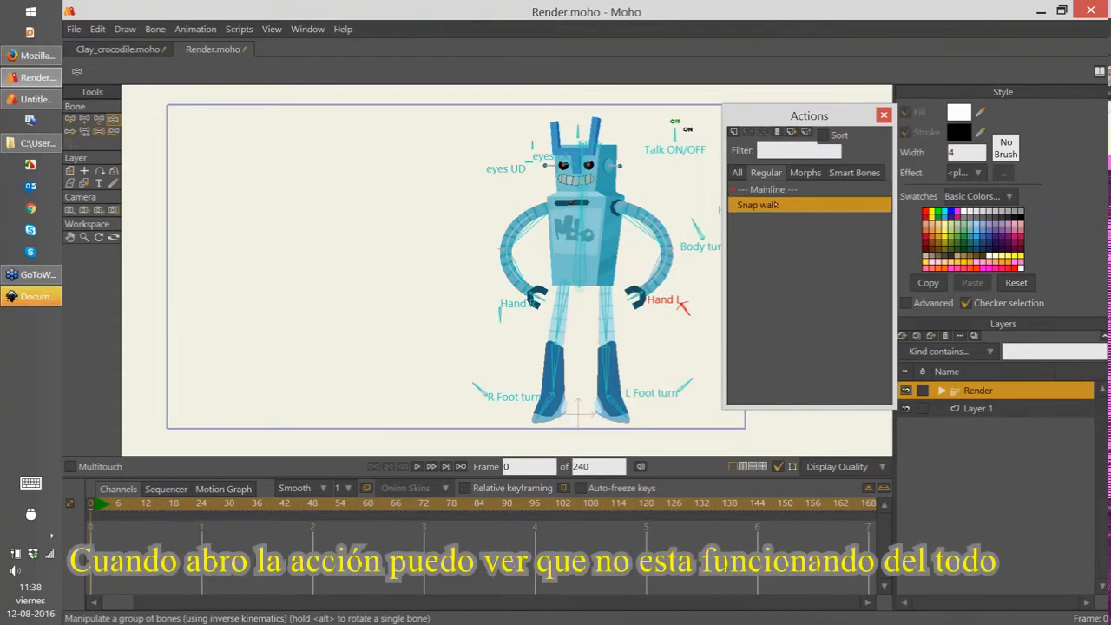
{"action": "double_click", "coordinate": [775, 205]}
{"action": "mouse_move", "coordinate": [543, 290]}
{"action": "left_mouse_down"}
{"action": "mouse_move", "coordinate": [446, 265]}
{"action": "mouse_move", "coordinate": [378, 205]}
{"action": "left_mouse_up"}
{"action": "scroll", "coordinate": [358, 396], "scroll_direction": "down", "scroll_amount": 2}
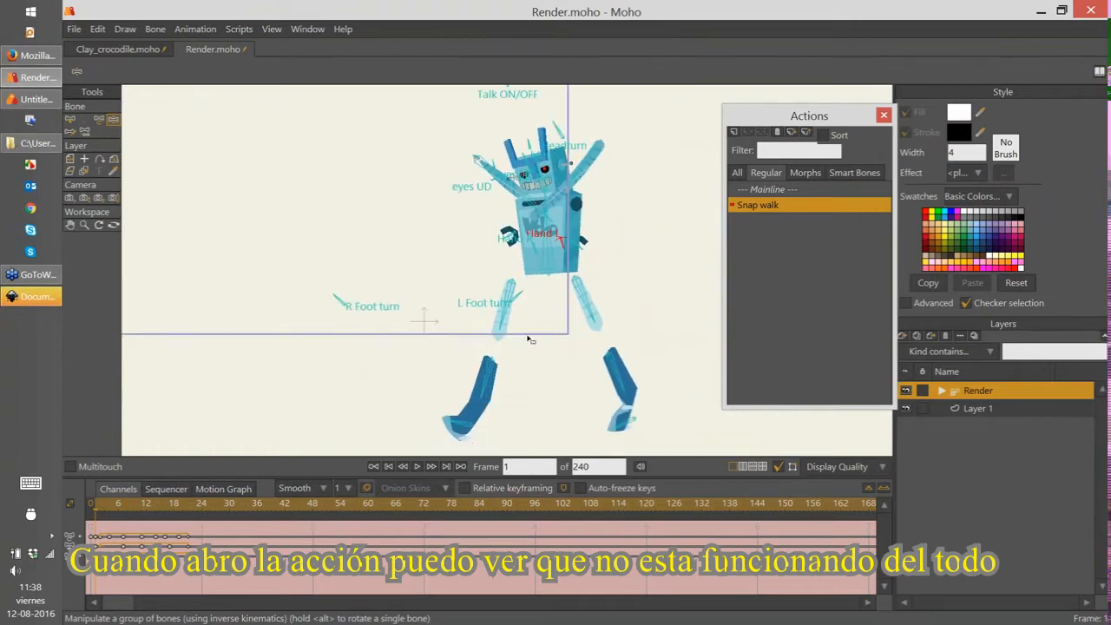
{"action": "left_click_drag", "start_coordinate": [108, 503], "coordinate": [330, 515]}
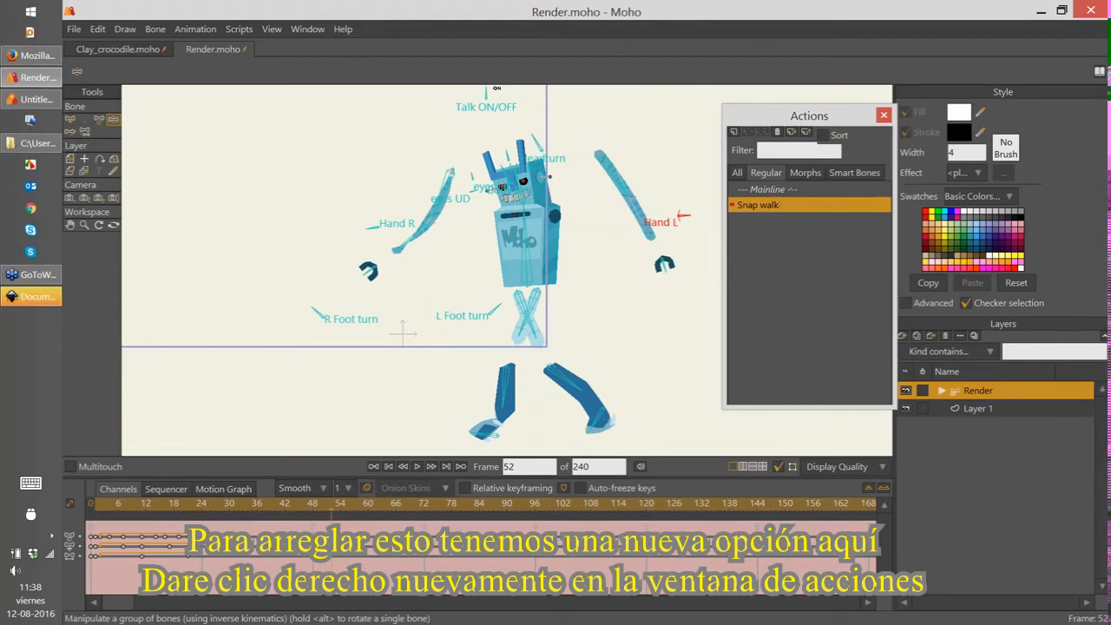
Step: Convert the robot's Snap walk action to relative and go back to frame 1
{"action": "right_click", "coordinate": [780, 204]}
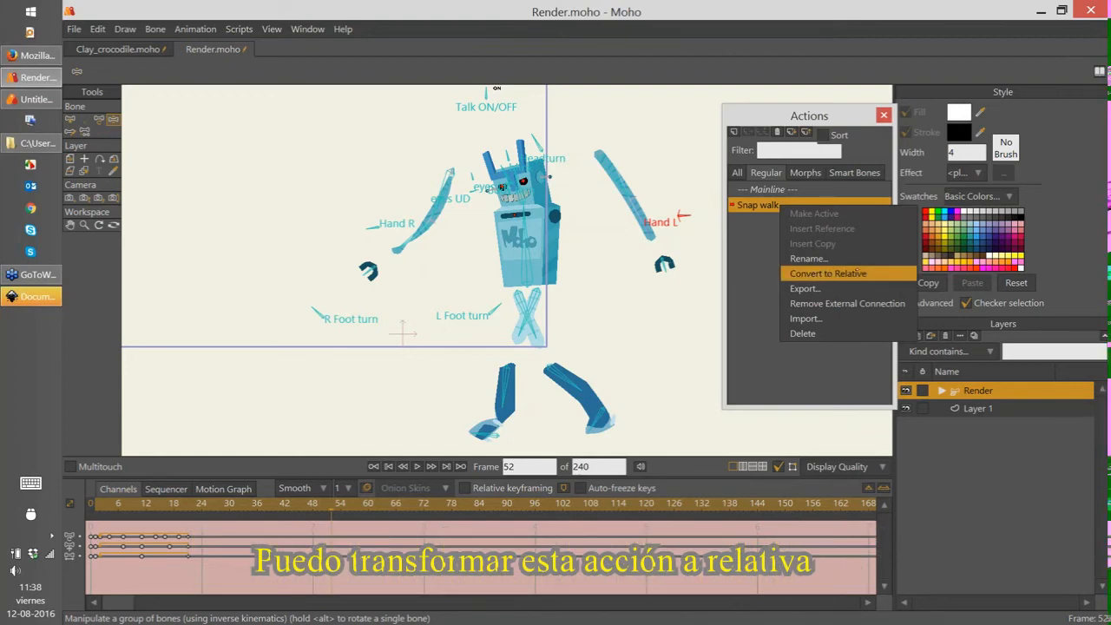
{"action": "left_click", "coordinate": [857, 275]}
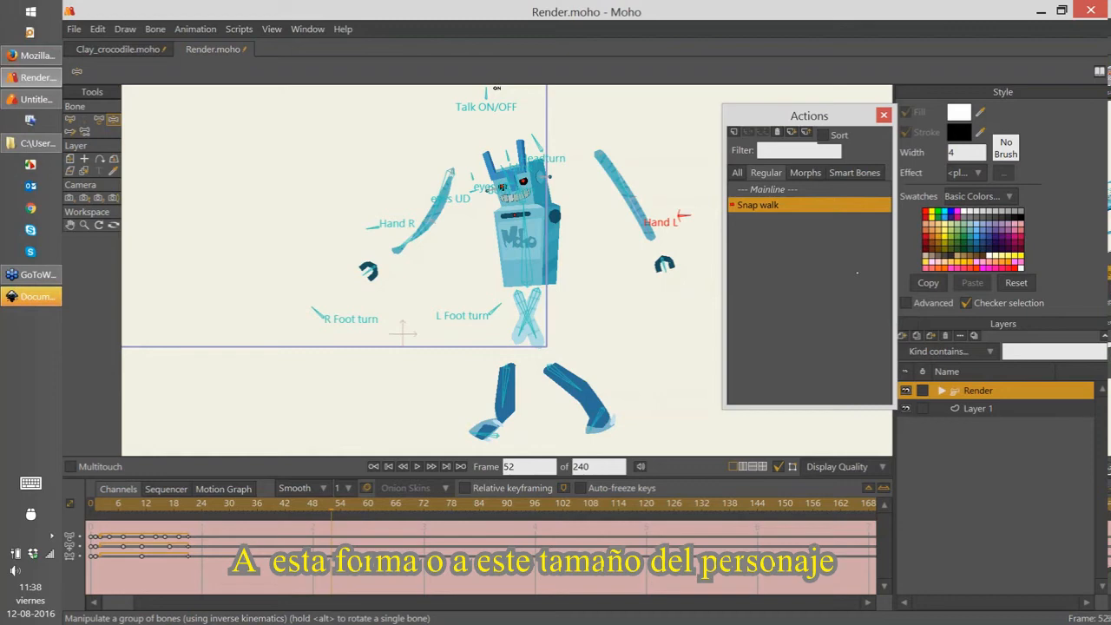
{"action": "mouse_move", "coordinate": [96, 511]}
{"action": "left_mouse_down"}
{"action": "mouse_move", "coordinate": [280, 514]}
{"action": "mouse_move", "coordinate": [94, 513]}
{"action": "left_mouse_up"}
{"action": "scroll", "coordinate": [432, 214], "scroll_direction": "up", "scroll_amount": 4}
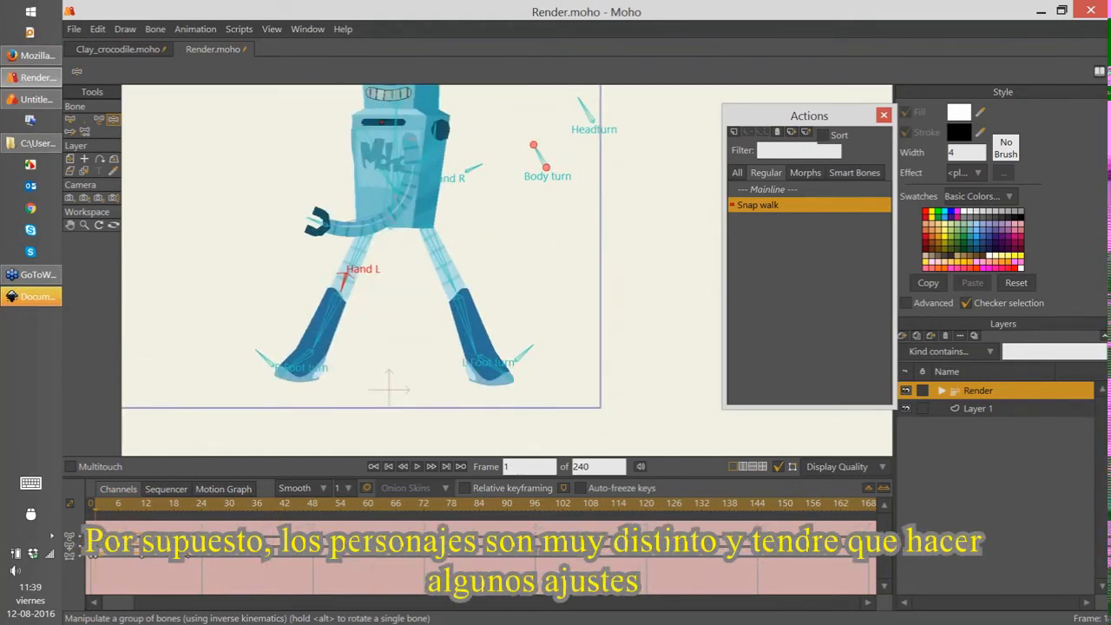
Step: Scrub the converted Snap walk action to frame 72 to examine how the robot walks
{"action": "key", "text": "t"}
{"action": "left_click_drag", "start_coordinate": [524, 353], "coordinate": [512, 304]}
{"action": "scroll", "coordinate": [525, 337], "scroll_direction": "down", "scroll_amount": 3}
{"action": "left_click_drag", "start_coordinate": [110, 512], "coordinate": [425, 479]}
{"action": "scroll", "coordinate": [518, 293], "scroll_direction": "down", "scroll_amount": 1}
{"action": "left_click_drag", "start_coordinate": [495, 304], "coordinate": [541, 295]}
{"action": "scroll", "coordinate": [551, 277], "scroll_direction": "up", "scroll_amount": 1}
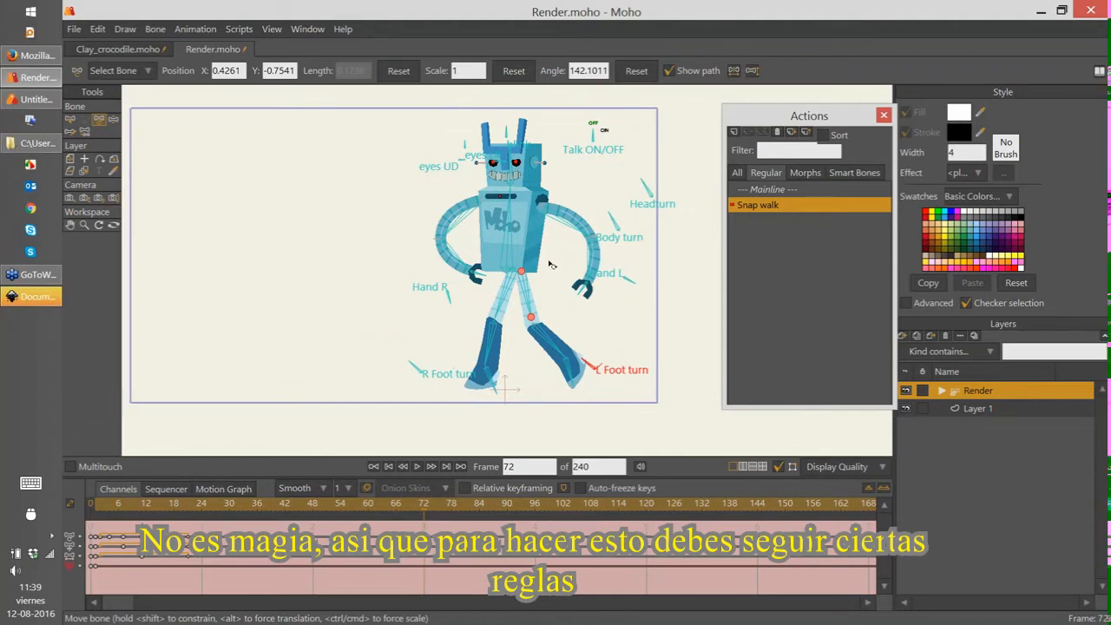
Step: Switch to Clay_crocodile.moho and check the bone names of the crocodile's torso, forearm and hand
{"action": "key", "text": "z"}
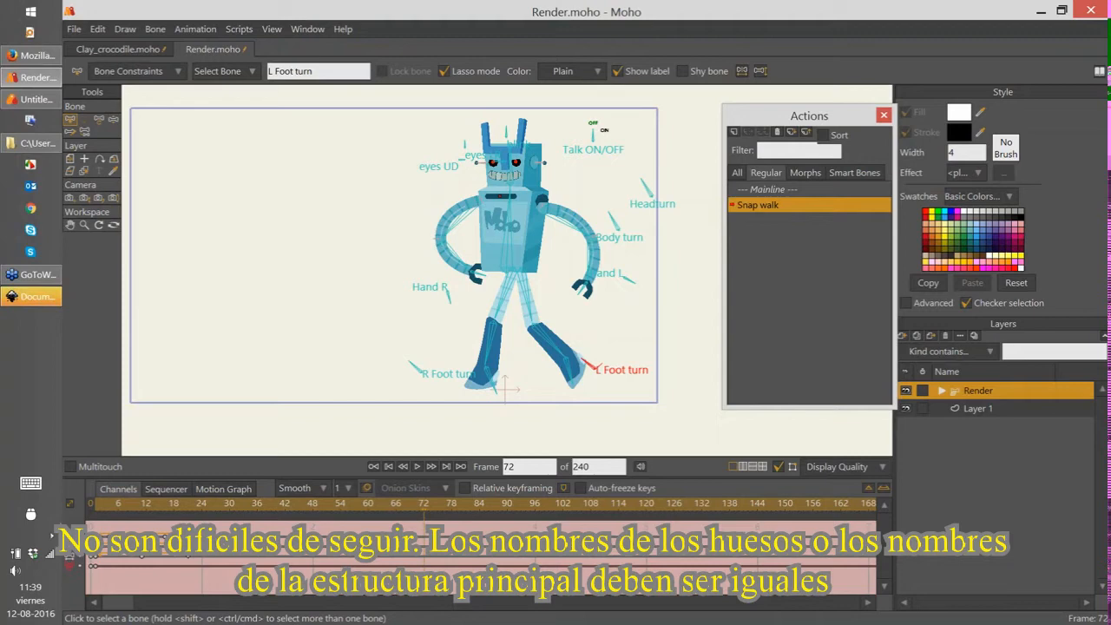
{"action": "left_click", "coordinate": [130, 49]}
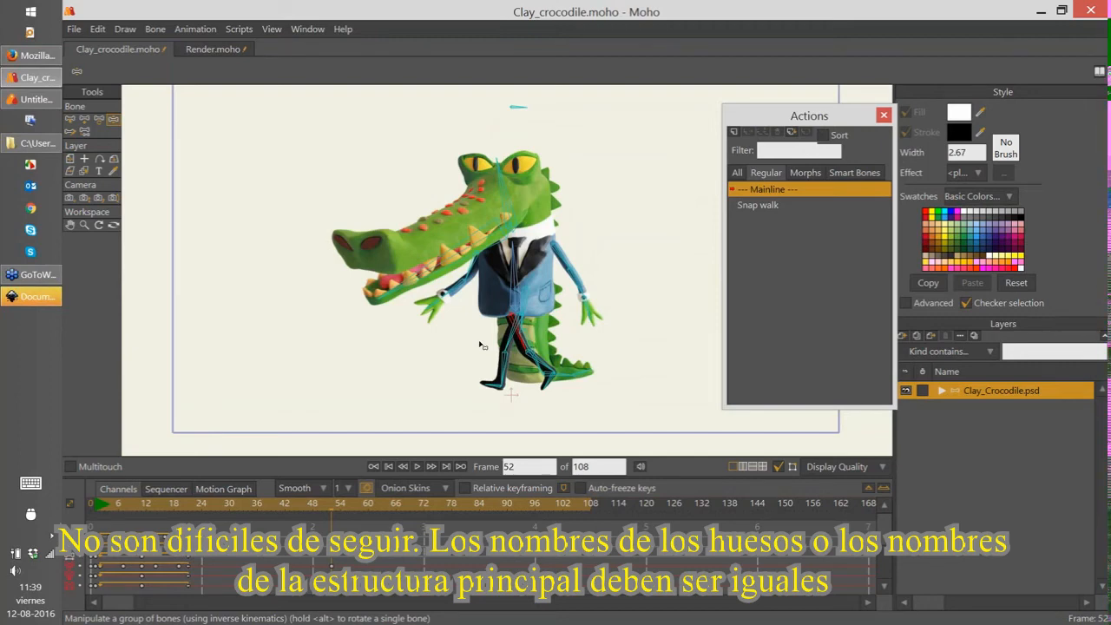
{"action": "left_click", "coordinate": [517, 264]}
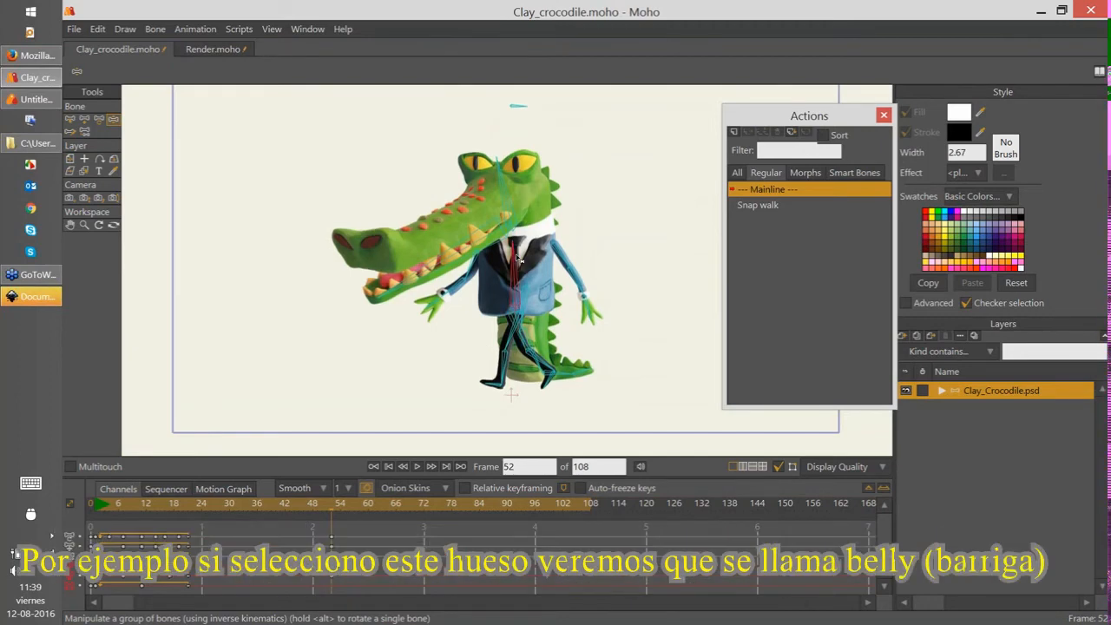
{"action": "key", "text": "z"}
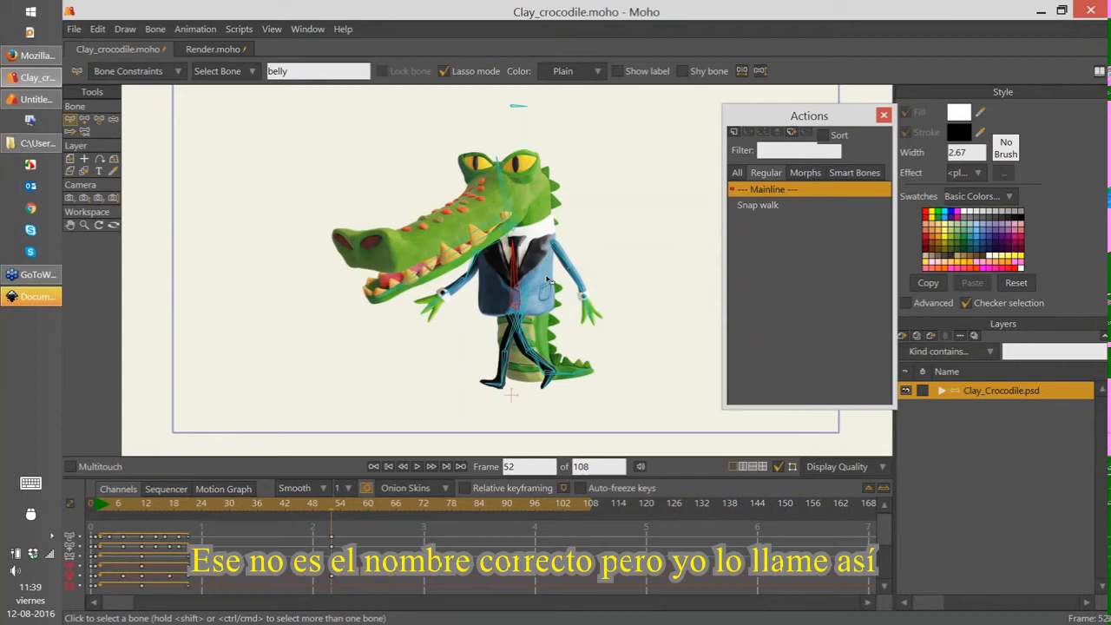
{"action": "scroll", "coordinate": [556, 282], "scroll_direction": "up", "scroll_amount": 1}
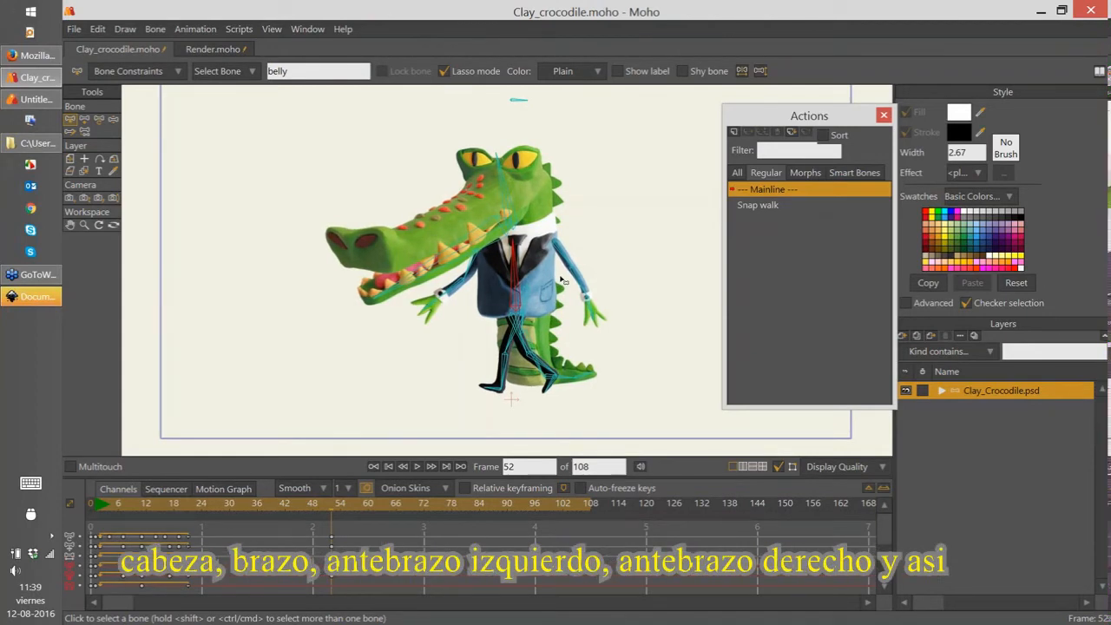
{"action": "scroll", "coordinate": [560, 263], "scroll_direction": "up", "scroll_amount": 1}
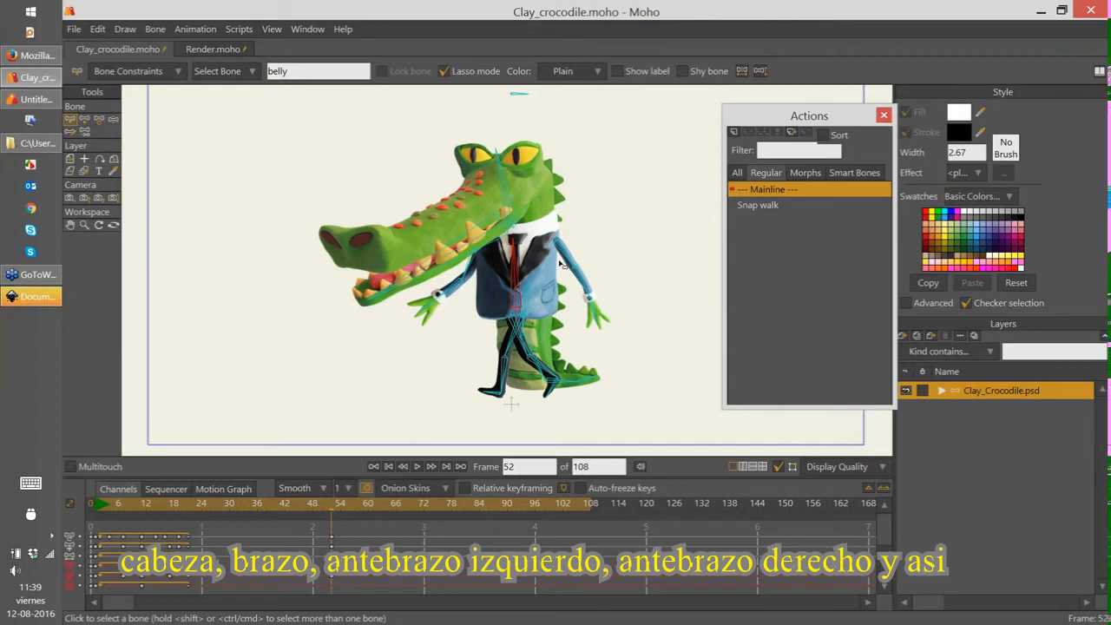
{"action": "left_click", "coordinate": [582, 279]}
{"action": "left_click", "coordinate": [598, 312]}
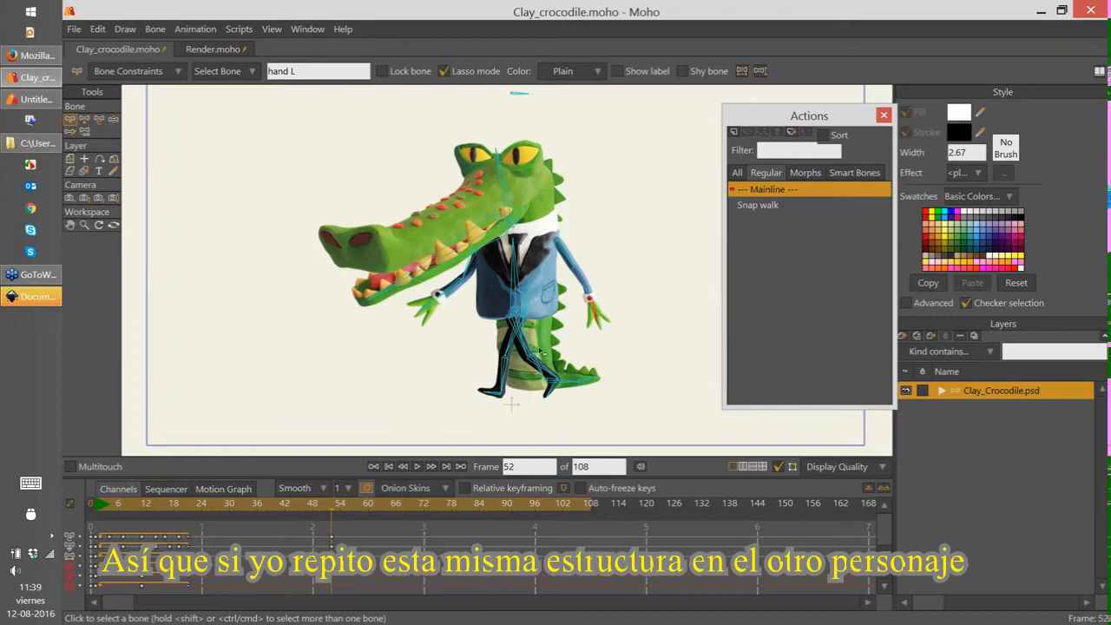
Step: Return to Render.moho, activate the Mainline, and check the names of the robot's torso and upper arm bones
{"action": "key", "text": "ctrl+Tab"}
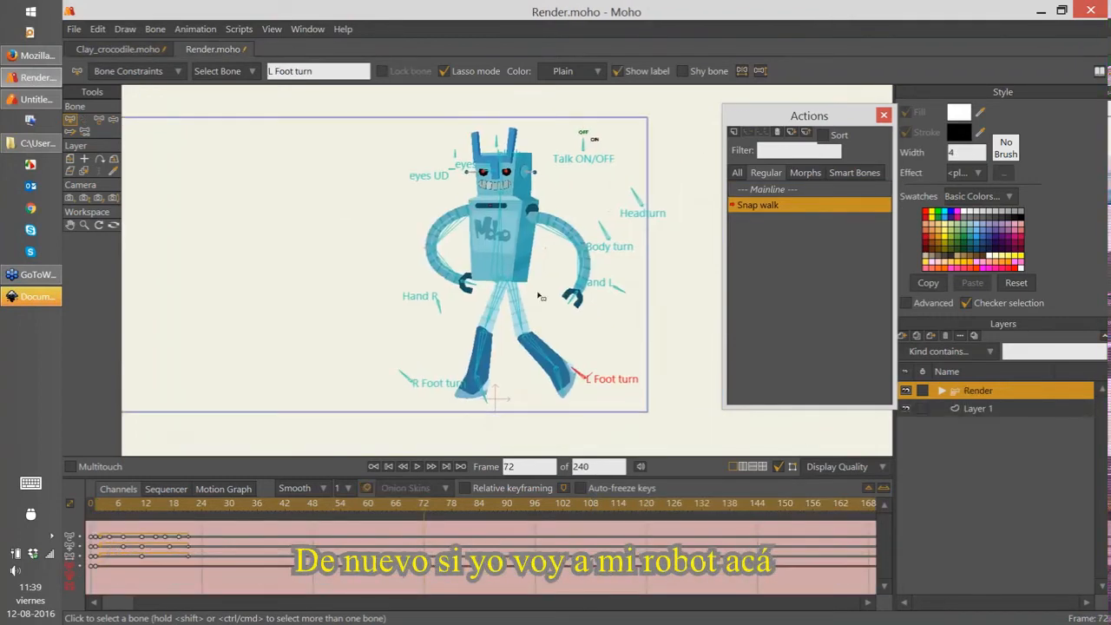
{"action": "left_click", "coordinate": [791, 189]}
{"action": "scroll", "coordinate": [512, 230], "scroll_direction": "up", "scroll_amount": 3}
{"action": "left_click", "coordinate": [515, 232]}
{"action": "scroll", "coordinate": [515, 232], "scroll_direction": "down", "scroll_amount": 3}
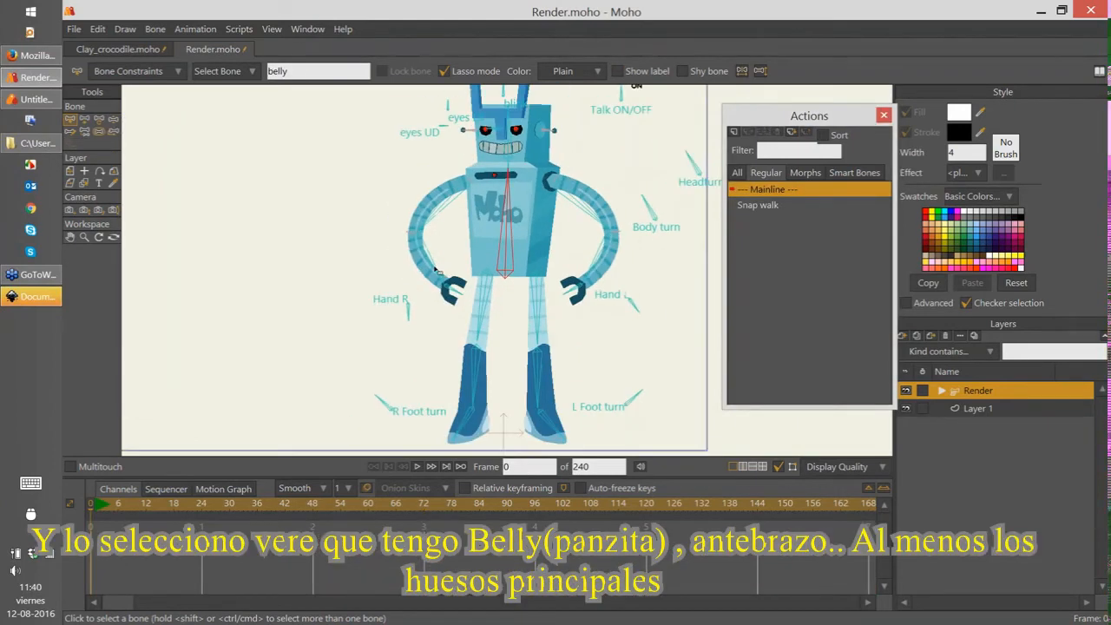
{"action": "left_click", "coordinate": [578, 217]}
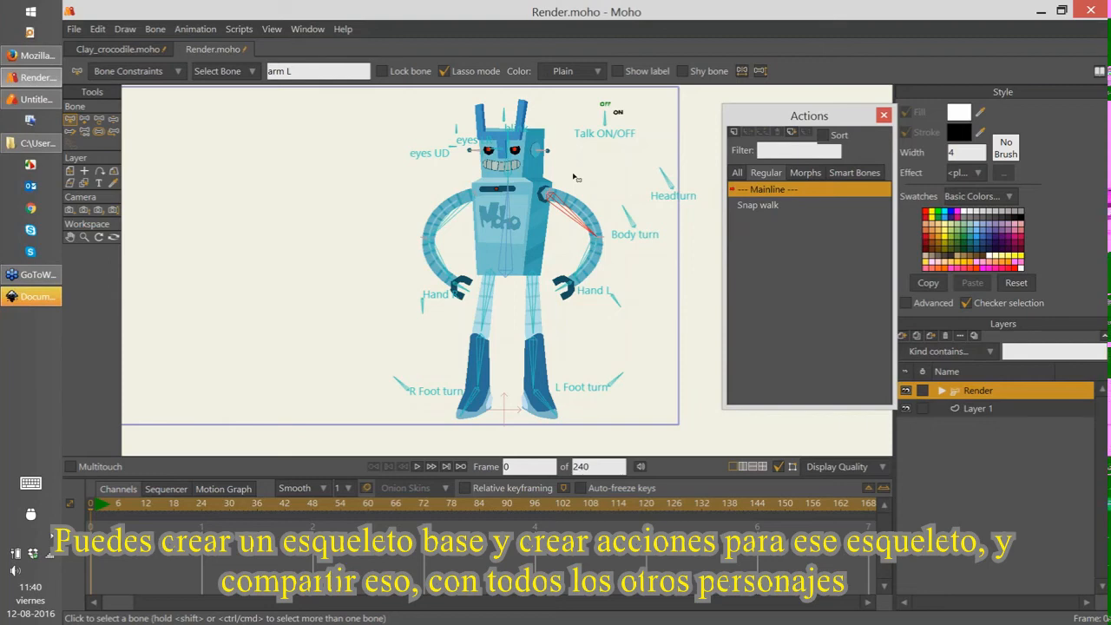
Step: Bring the whole robot into view and show the Library window
{"action": "left_click_drag", "start_coordinate": [481, 290], "coordinate": [536, 296]}
{"action": "scroll", "coordinate": [447, 319], "scroll_direction": "down", "scroll_amount": 2}
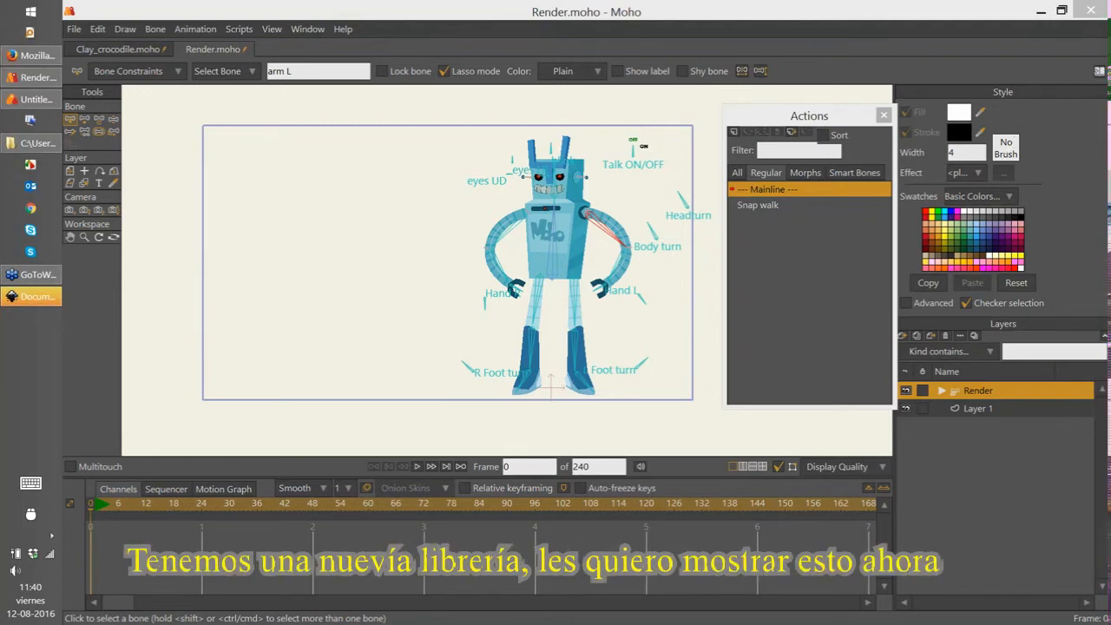
{"action": "left_click", "coordinate": [1099, 71]}
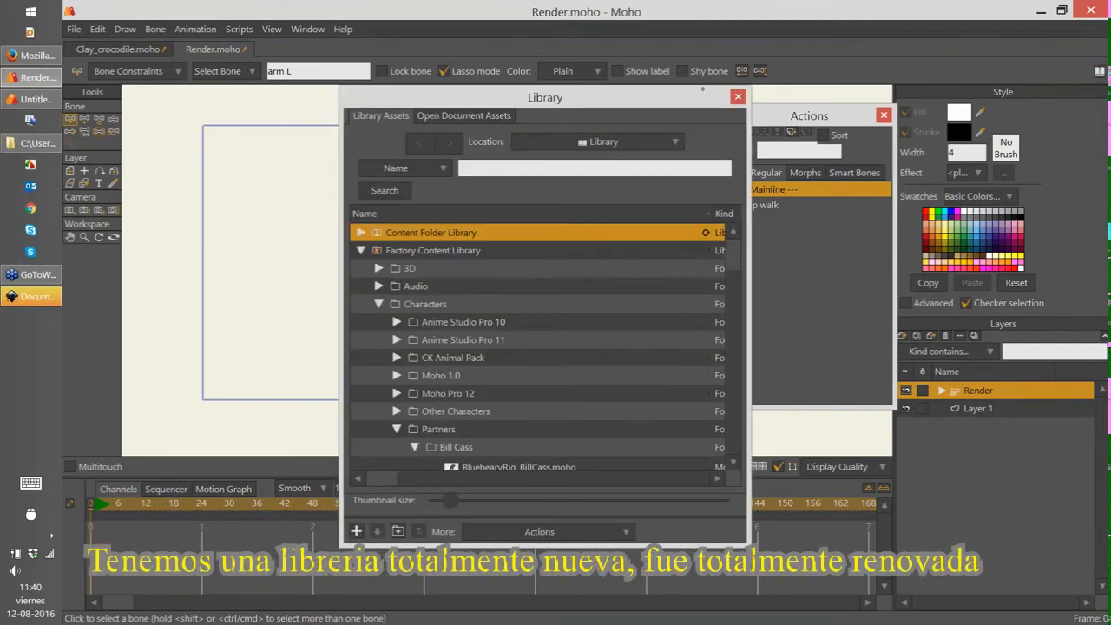
Step: Move the Library window clear of the canvas and examine the criteria available for filtering an asset search
{"action": "left_click_drag", "start_coordinate": [691, 96], "coordinate": [754, 55]}
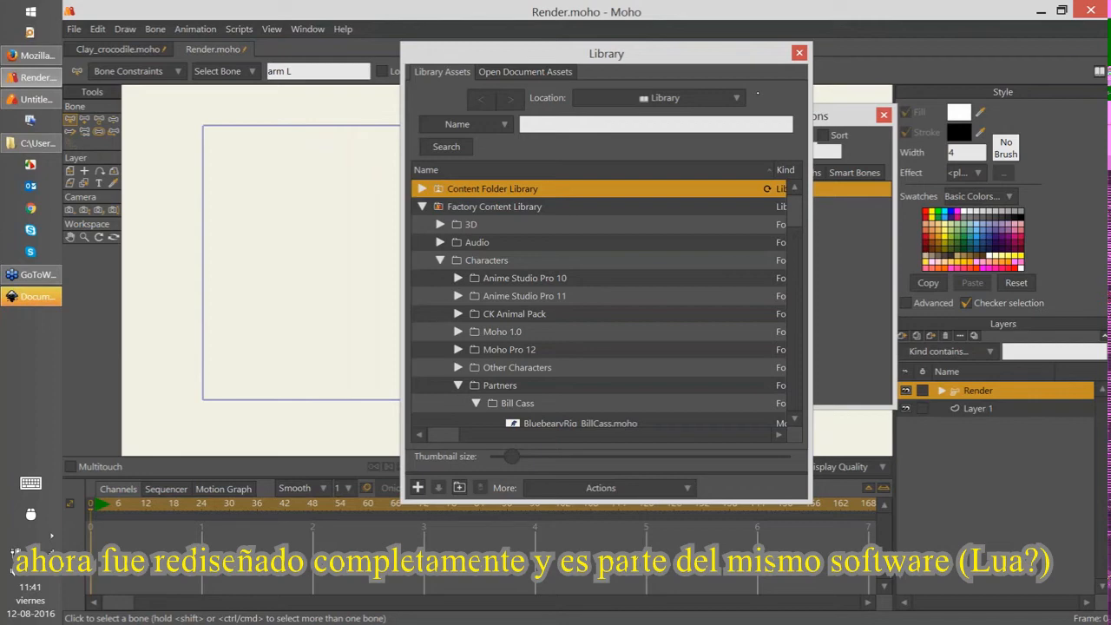
{"action": "left_click_drag", "start_coordinate": [794, 207], "coordinate": [796, 199]}
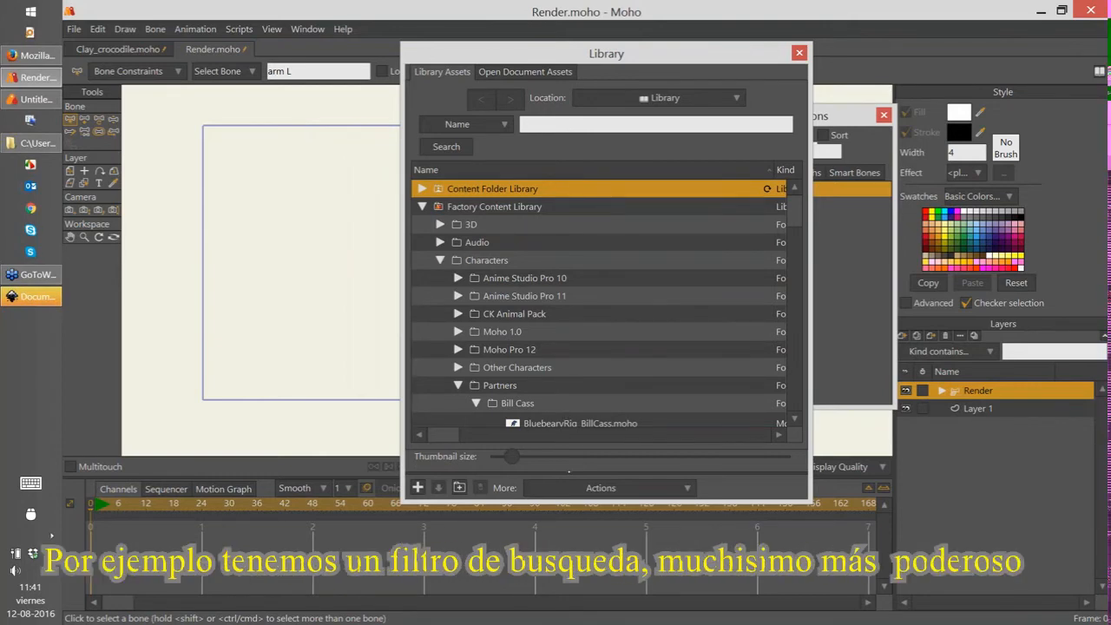
{"action": "left_click", "coordinate": [537, 118]}
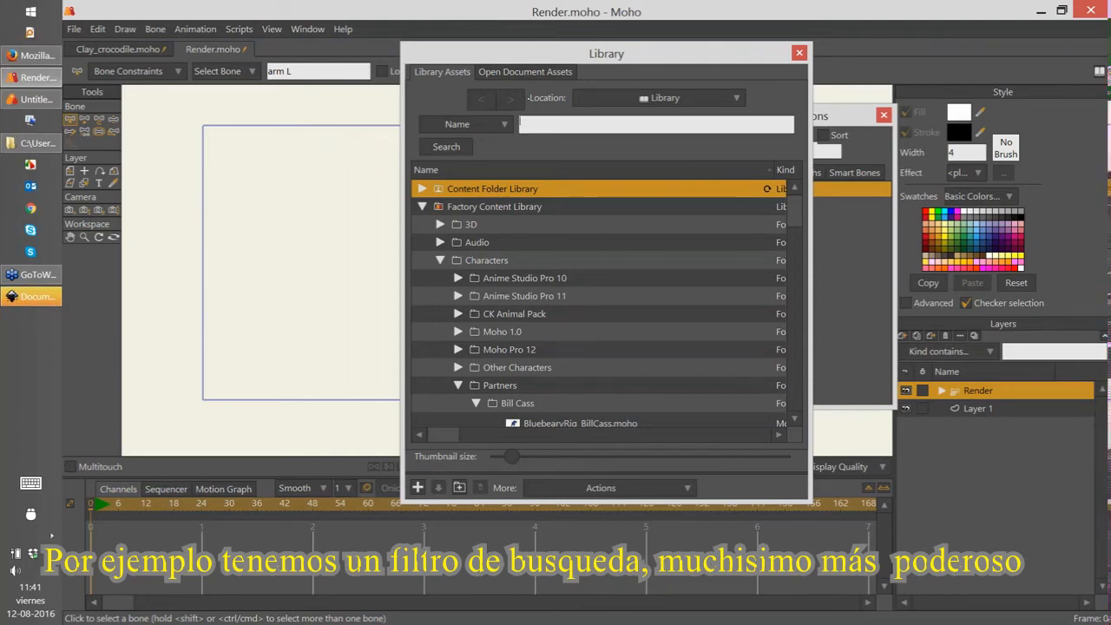
{"action": "left_click", "coordinate": [504, 124]}
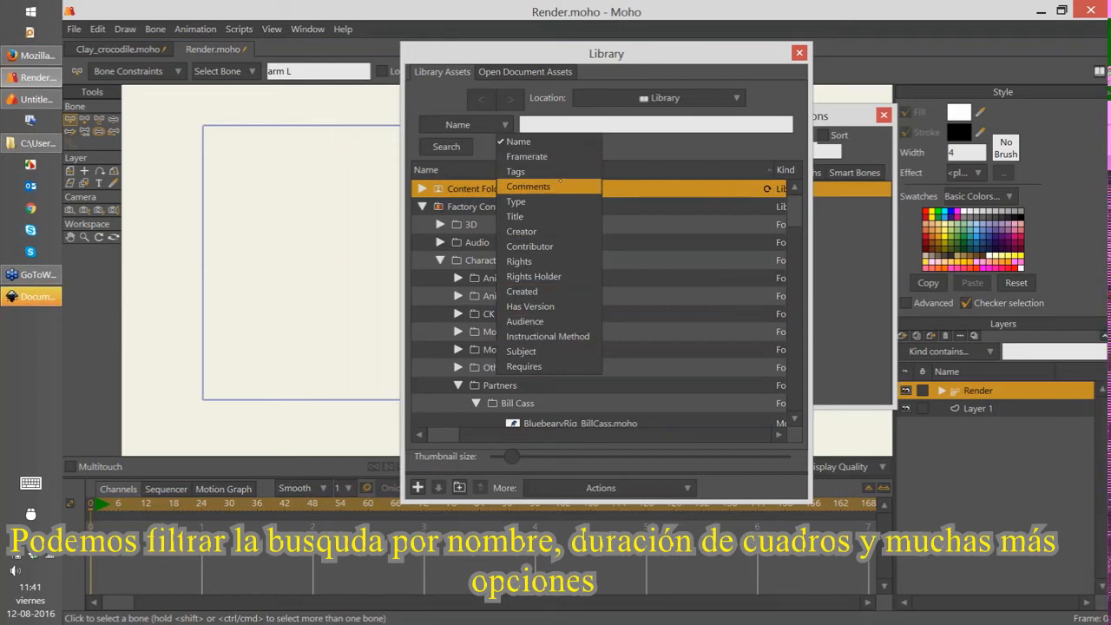
{"action": "left_click", "coordinate": [608, 148]}
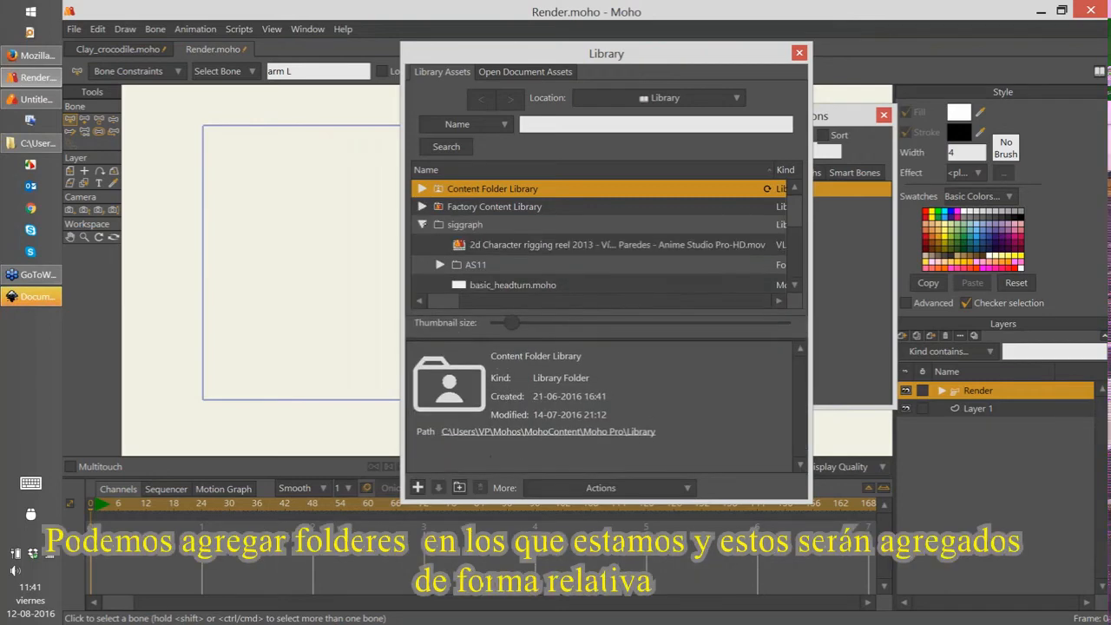
Step: Check the siggraph folder's details in the Library, expand its contents and select the 2d Character rigging reel 2013 video
{"action": "left_click", "coordinate": [468, 224]}
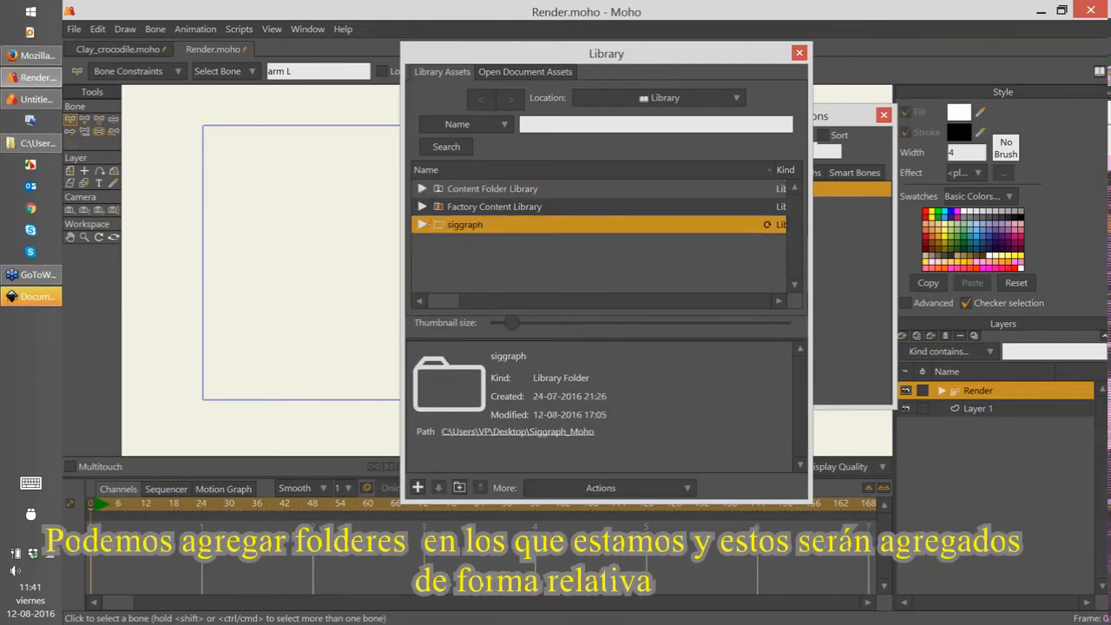
{"action": "left_click", "coordinate": [422, 225]}
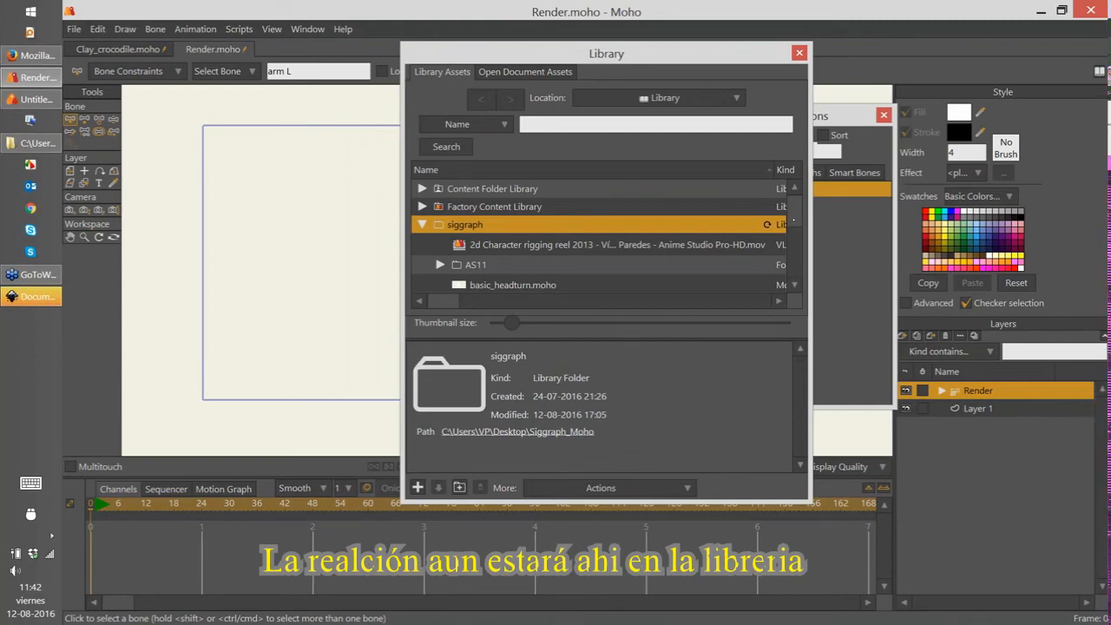
{"action": "left_click_drag", "start_coordinate": [793, 215], "coordinate": [793, 225]}
{"action": "left_click", "coordinate": [618, 220]}
Step: Examine the video's editable metadata fields, from Tags and Comments through Rights Holder, Audience and Subject
{"action": "scroll", "coordinate": [586, 401], "scroll_direction": "down", "scroll_amount": 3}
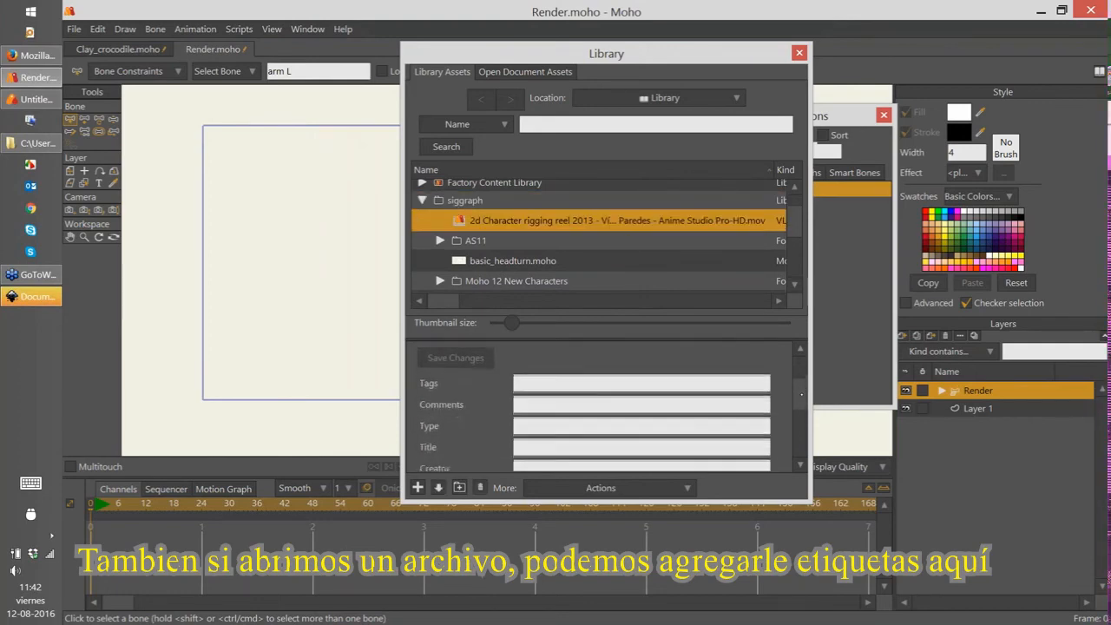
{"action": "left_click", "coordinate": [589, 400]}
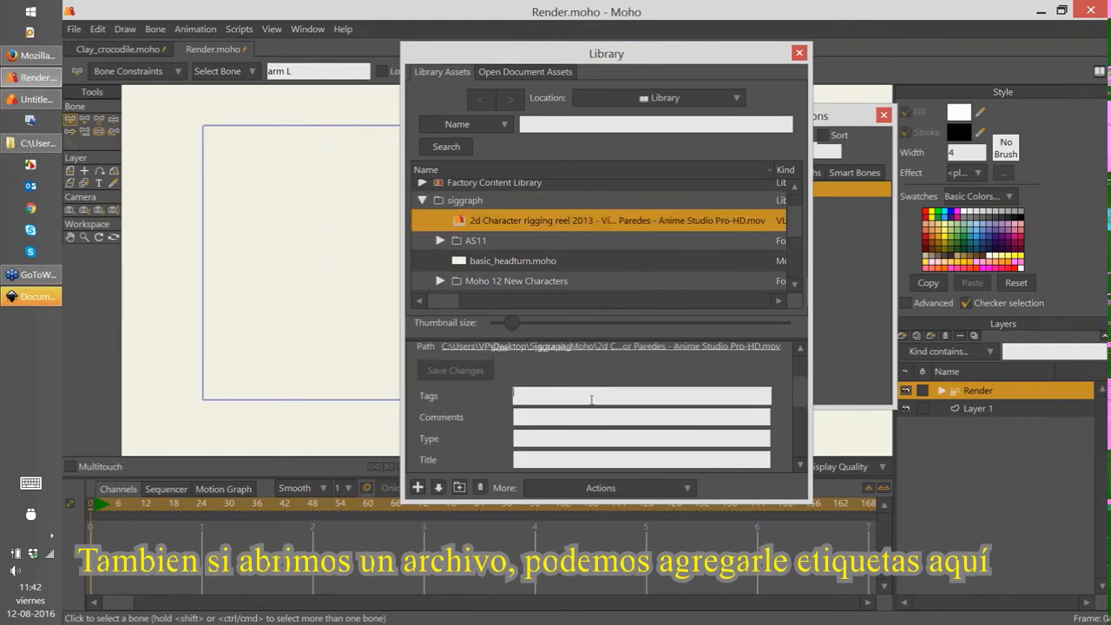
{"action": "scroll", "coordinate": [591, 399], "scroll_direction": "down", "scroll_amount": 2}
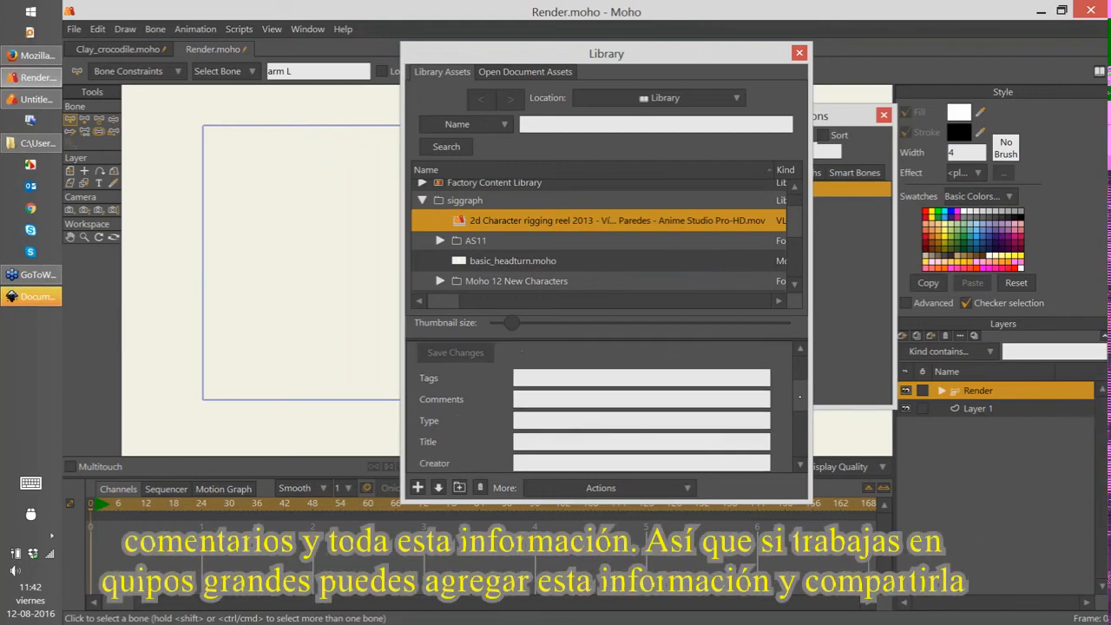
{"action": "scroll", "coordinate": [800, 400], "scroll_direction": "up", "scroll_amount": 2}
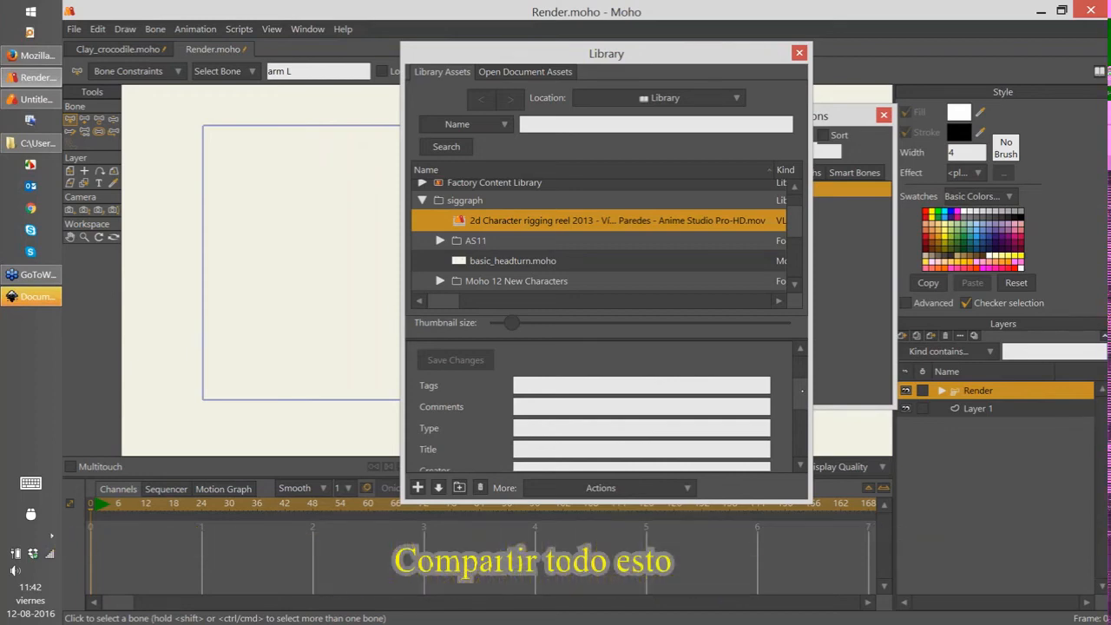
{"action": "scroll", "coordinate": [775, 364], "scroll_direction": "down", "scroll_amount": 5}
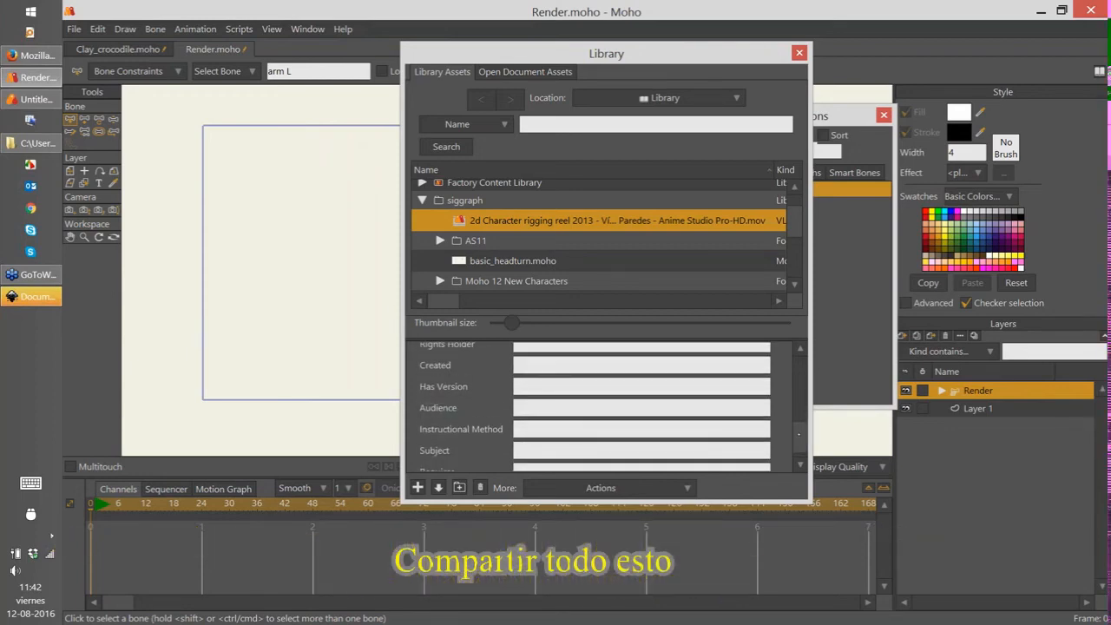
{"action": "scroll", "coordinate": [643, 404], "scroll_direction": "up", "scroll_amount": 3}
{"action": "mouse_move", "coordinate": [799, 413]}
{"action": "left_mouse_down"}
{"action": "mouse_move", "coordinate": [801, 376]}
{"action": "mouse_move", "coordinate": [801, 398]}
{"action": "left_mouse_up"}
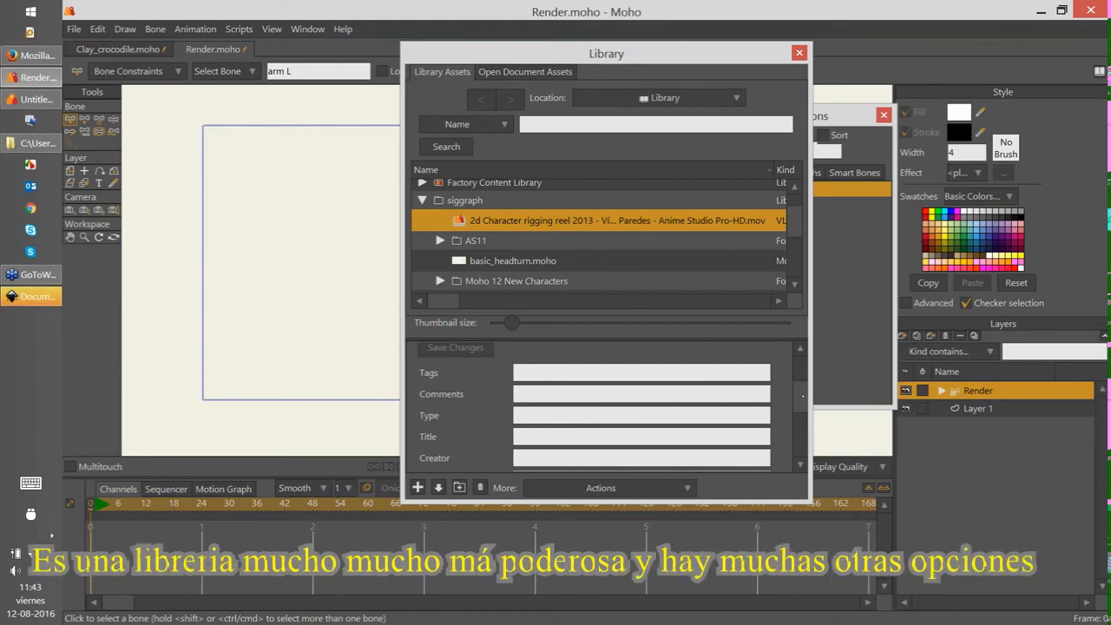
{"action": "scroll", "coordinate": [800, 405], "scroll_direction": "down", "scroll_amount": 1}
{"action": "scroll", "coordinate": [801, 404], "scroll_direction": "down", "scroll_amount": 5}
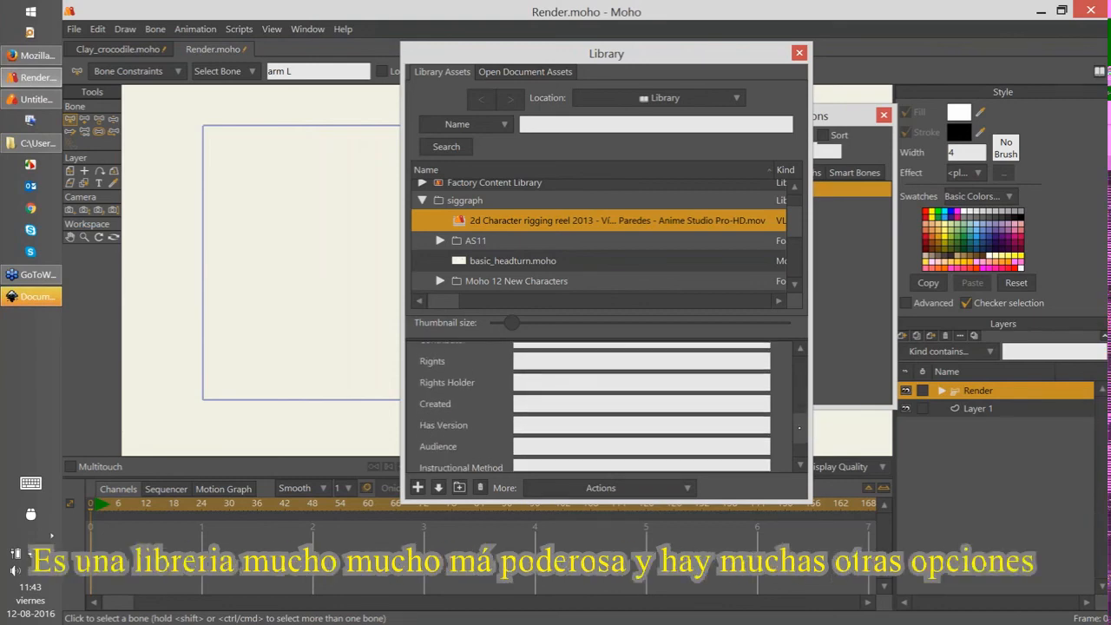
{"action": "scroll", "coordinate": [798, 428], "scroll_direction": "down", "scroll_amount": 1}
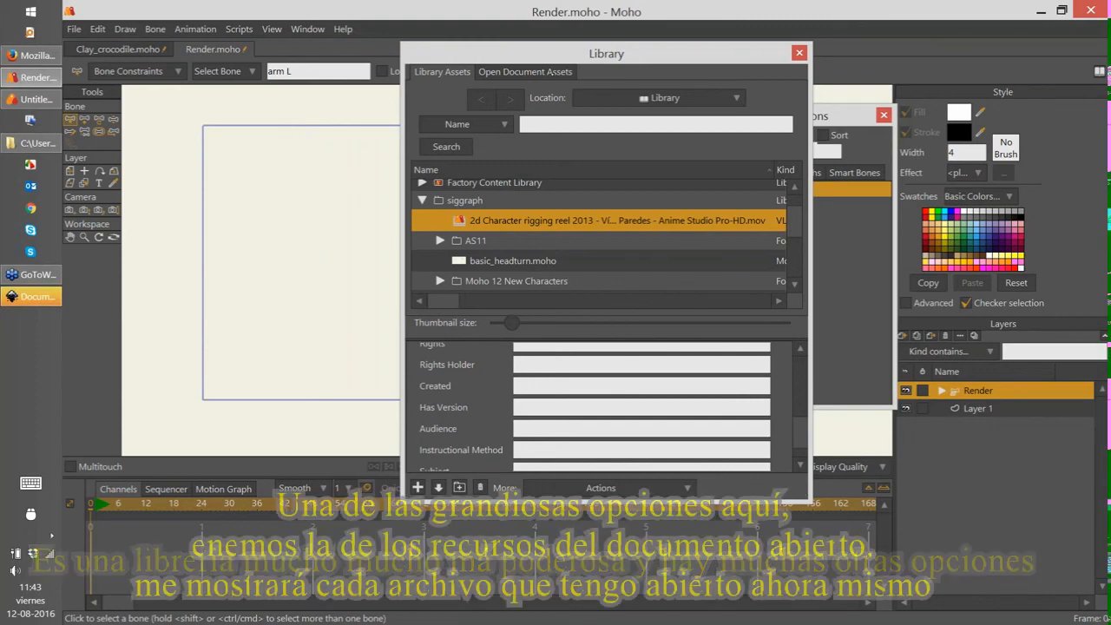
Step: Show the assets of the open documents and expand both Clay_crocodile.moho and Render.moho
{"action": "left_click", "coordinate": [525, 72]}
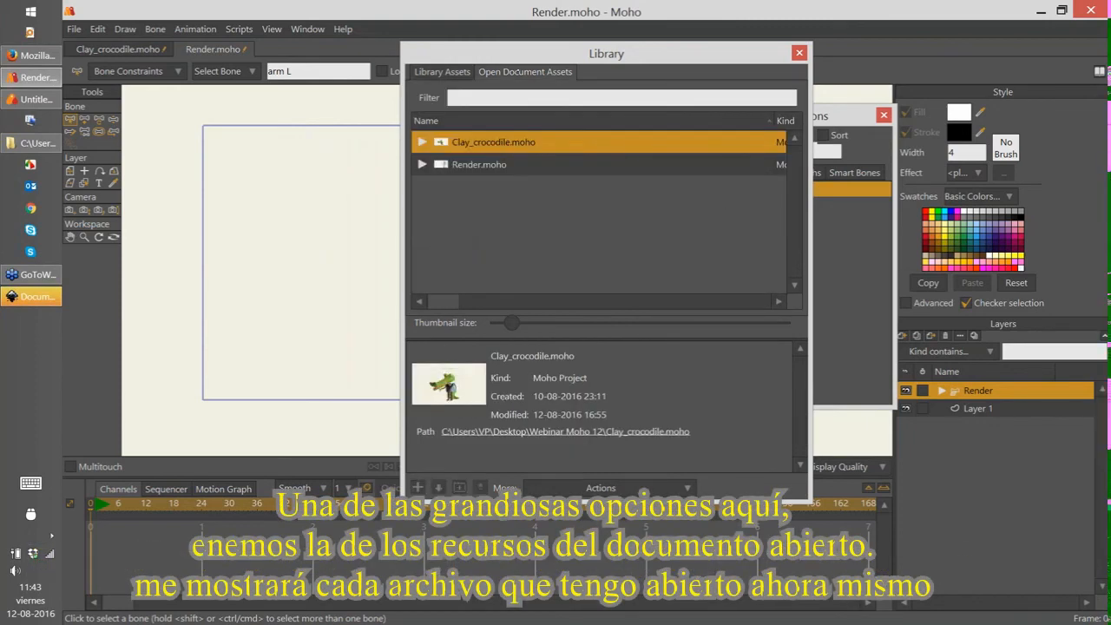
{"action": "left_click_drag", "start_coordinate": [566, 54], "coordinate": [635, 59]}
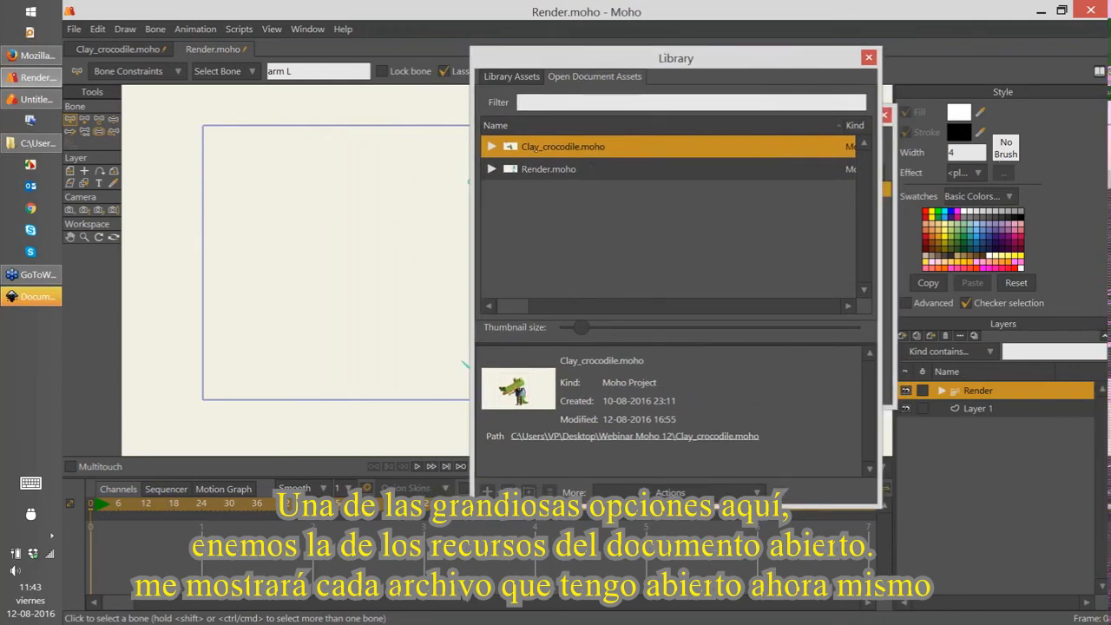
{"action": "left_click", "coordinate": [555, 169]}
{"action": "left_click", "coordinate": [552, 148]}
{"action": "left_click", "coordinate": [491, 146]}
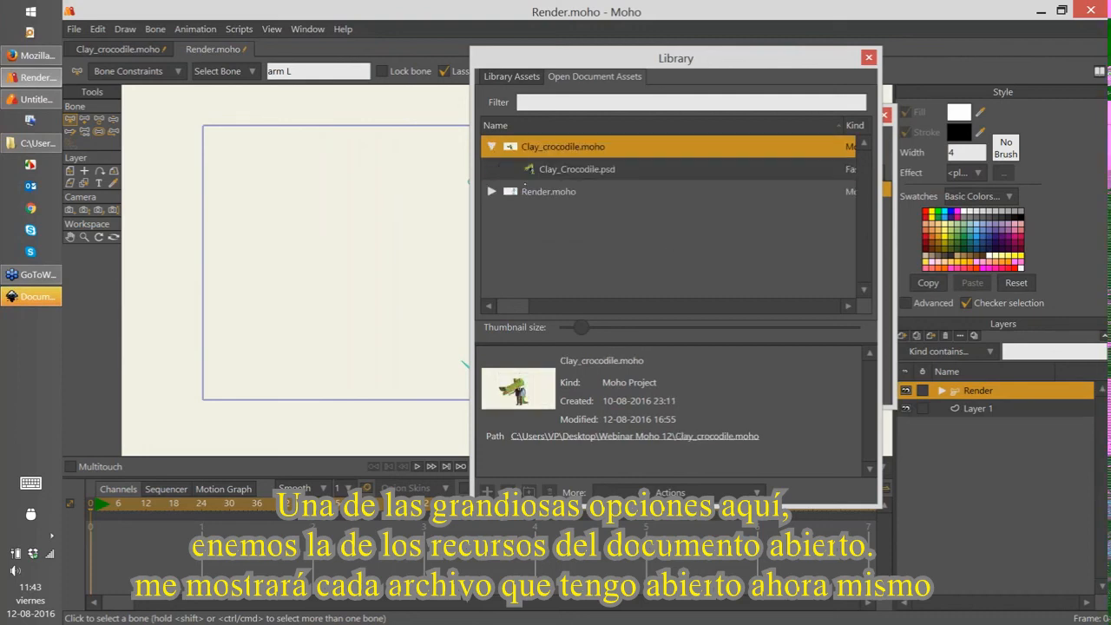
{"action": "left_click", "coordinate": [538, 169]}
{"action": "left_click", "coordinate": [491, 190]}
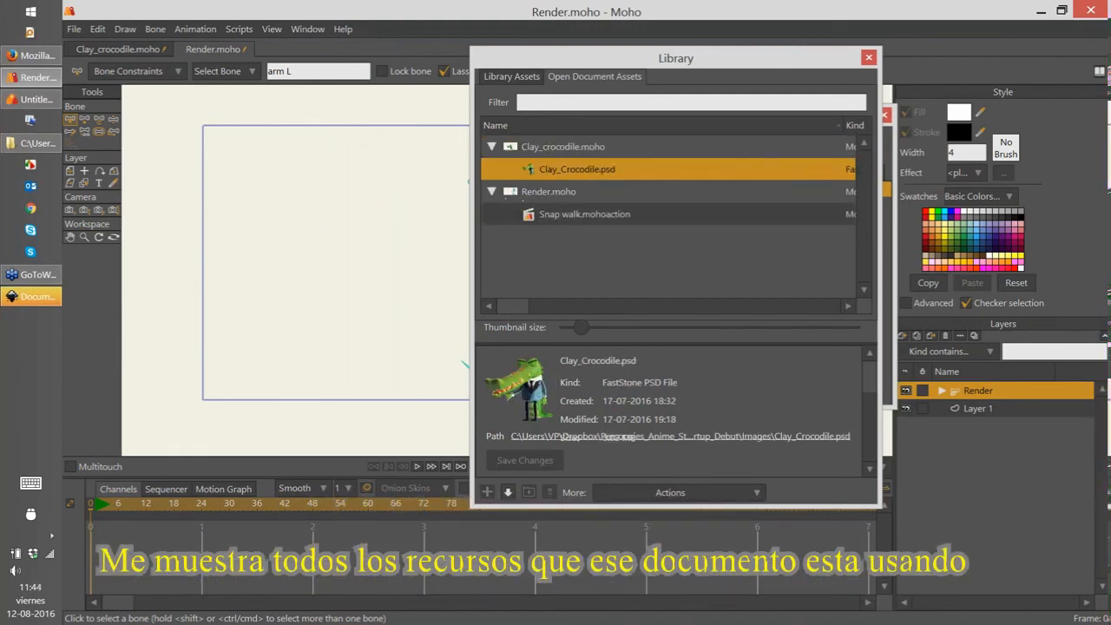
Step: Check the details of the files each open document uses: Clay_Crocodile.psd for the crocodile and Snap walk.mohoaction for the robot
{"action": "left_click", "coordinate": [596, 192]}
{"action": "left_click", "coordinate": [599, 169]}
{"action": "left_click", "coordinate": [594, 148]}
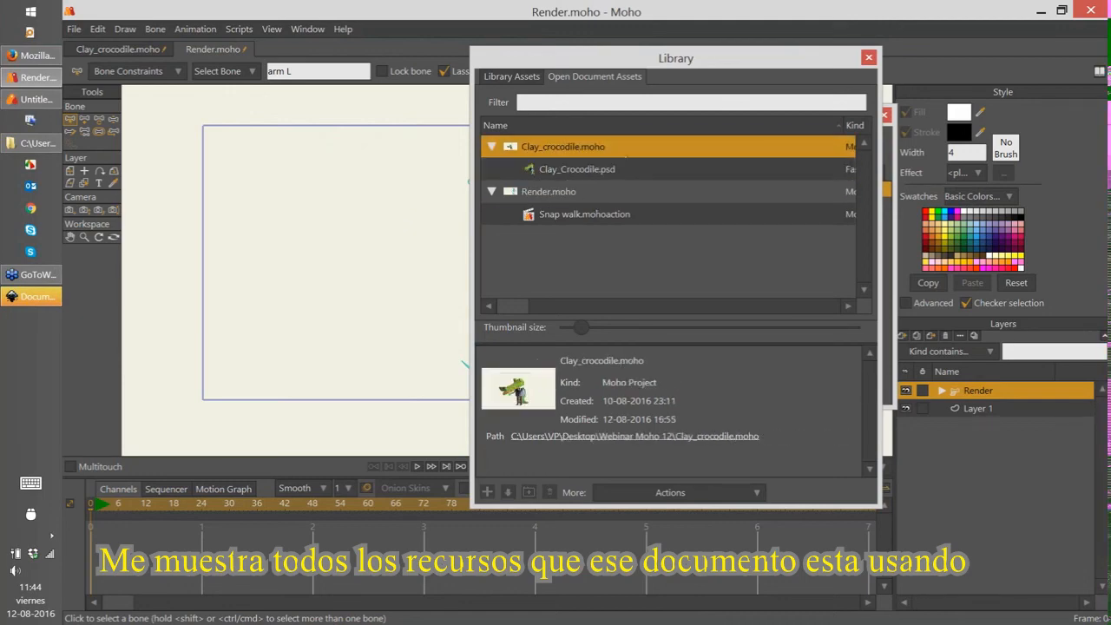
{"action": "left_click", "coordinate": [577, 162]}
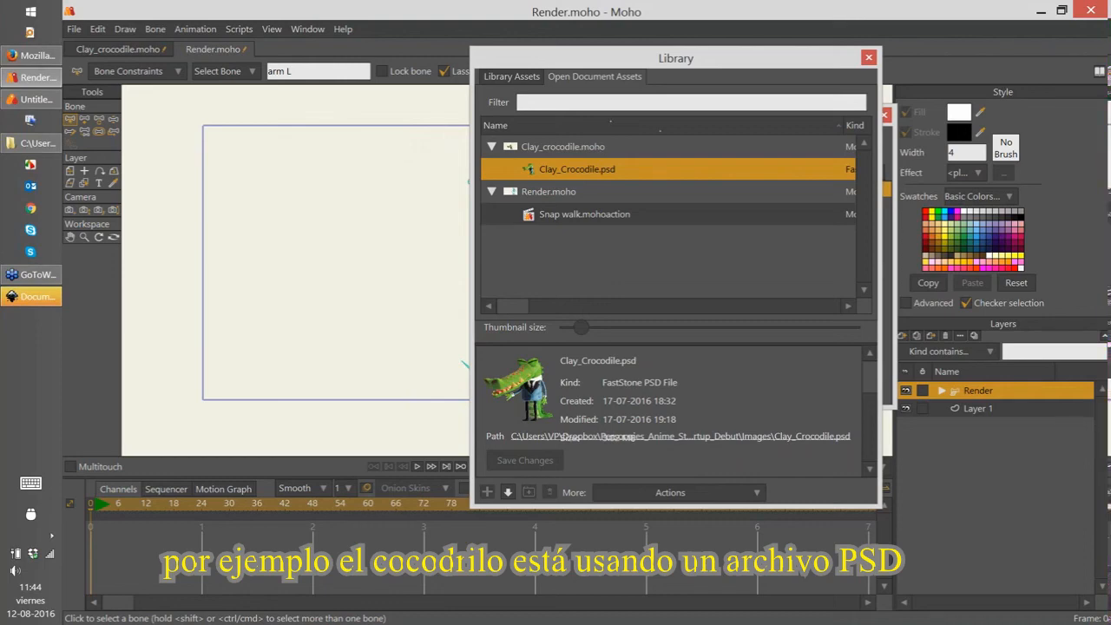
{"action": "left_click", "coordinate": [573, 213]}
{"action": "left_click", "coordinate": [543, 191]}
{"action": "left_click", "coordinate": [543, 213]}
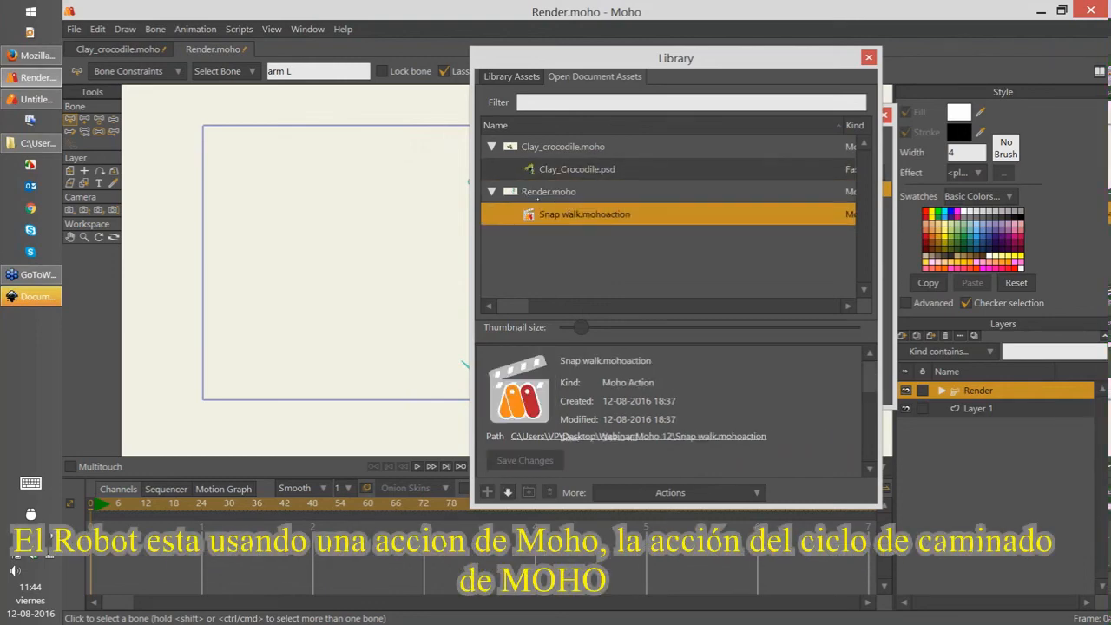
{"action": "left_click", "coordinate": [555, 192]}
{"action": "left_click", "coordinate": [558, 214]}
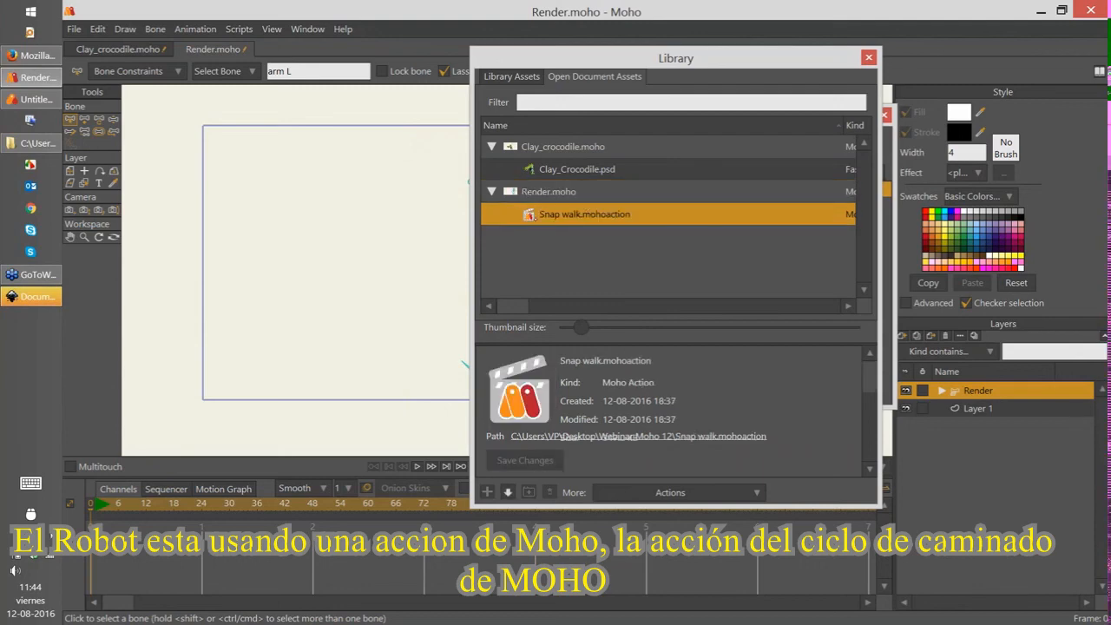